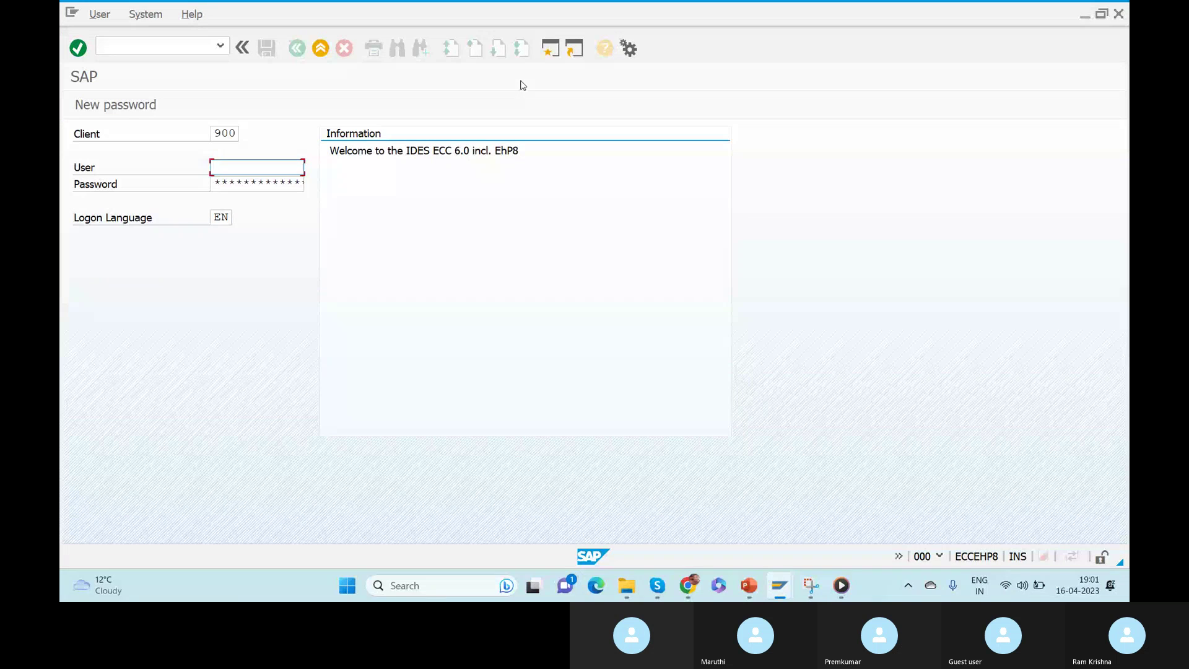
# Log on to client 900 by filling in the user name and the account password.
pyautogui.write('s')
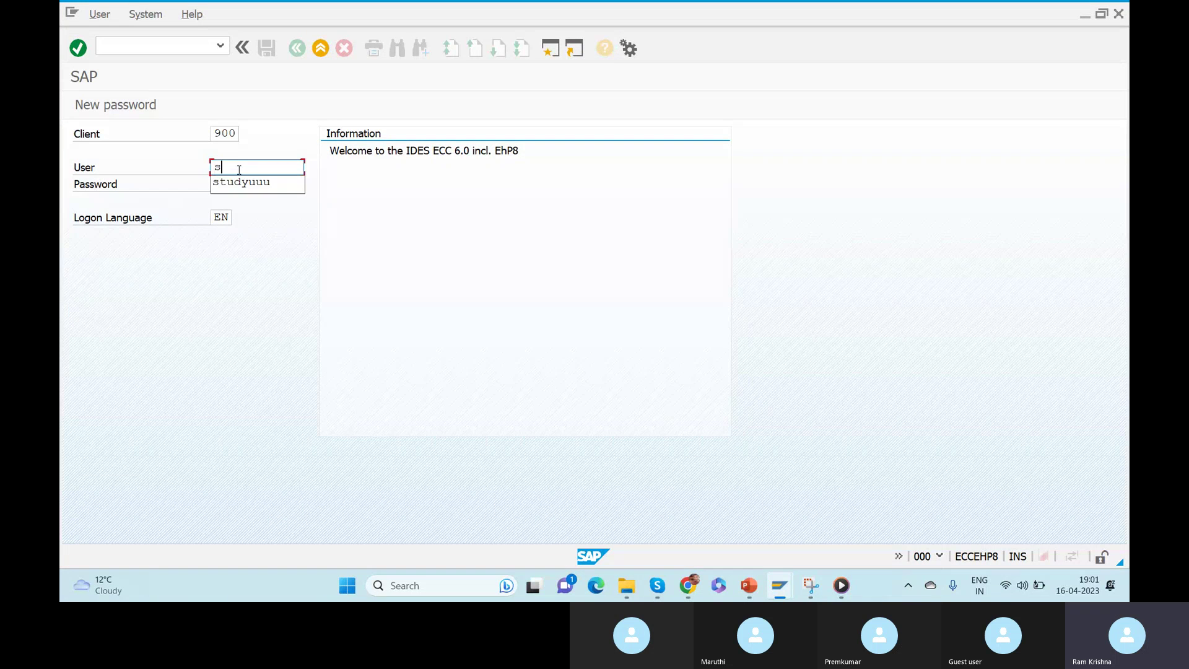
pyautogui.press('Down')
pyautogui.press('Return')
pyautogui.press('Tab')
pyautogui.write('**')
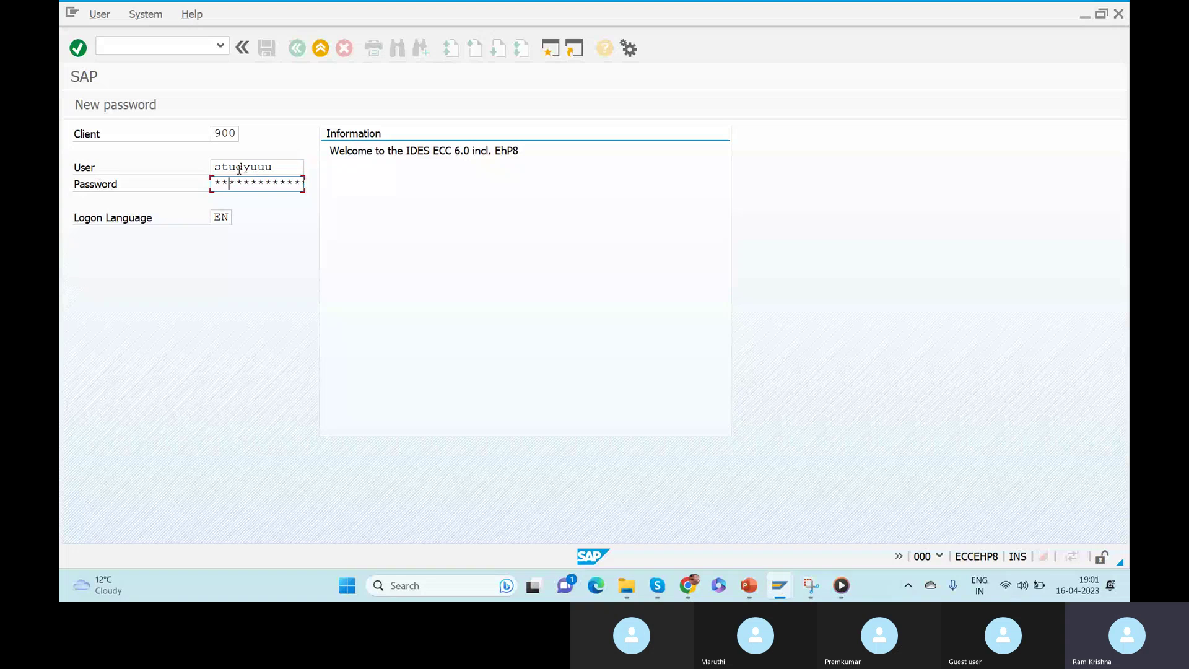
pyautogui.press('Return')
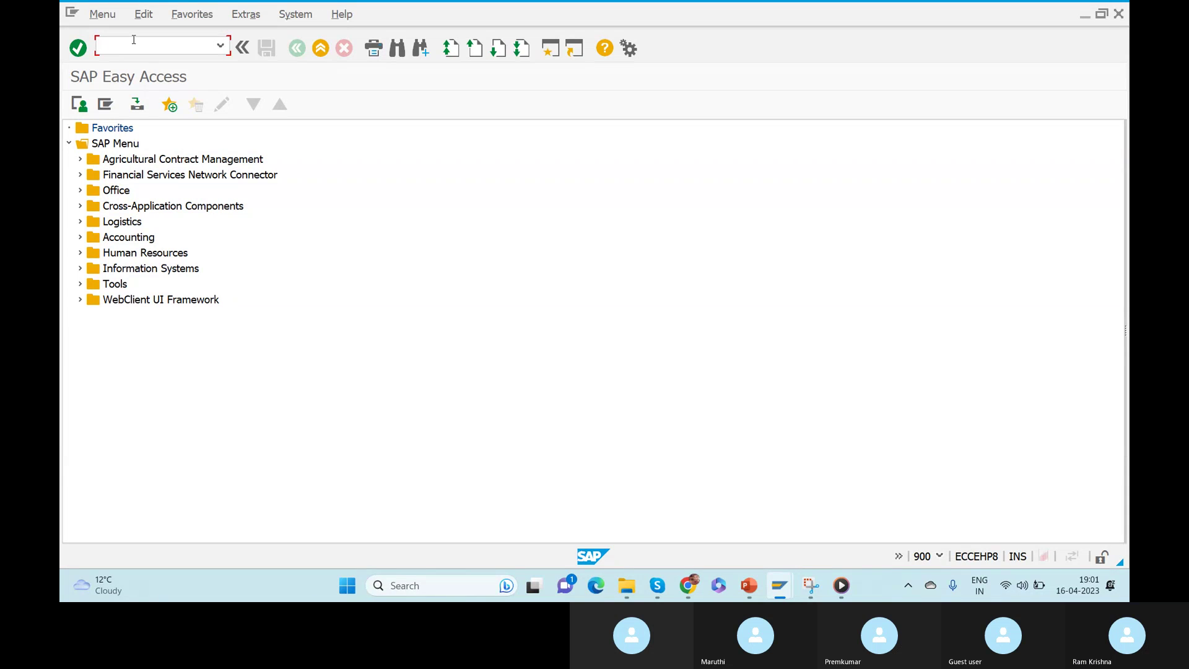
# Try to open transaction "pro" and log off from the system.
pyautogui.write('pro')
pyautogui.press('Return')
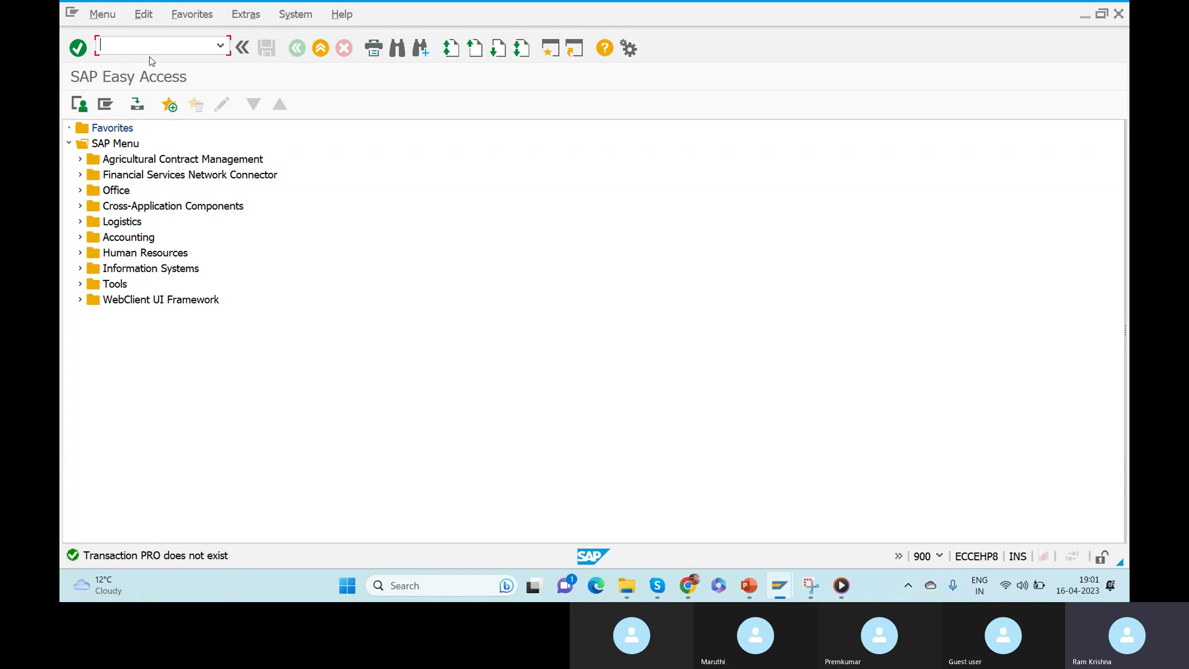
pyautogui.click(321, 49)
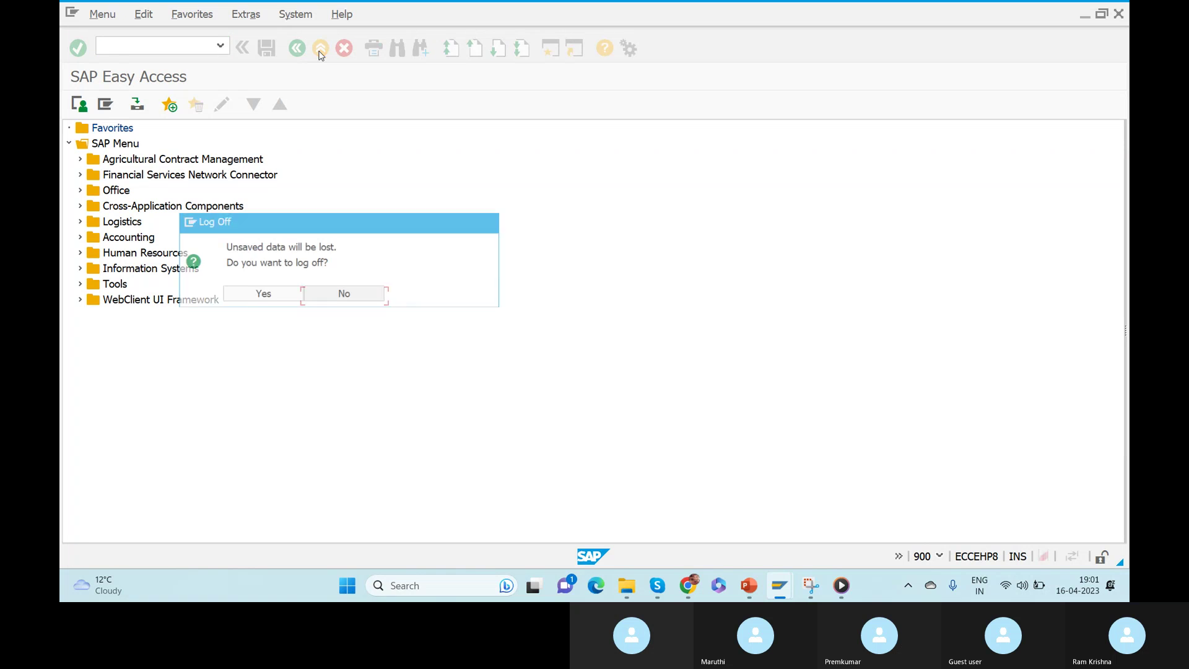
pyautogui.click(241, 296)
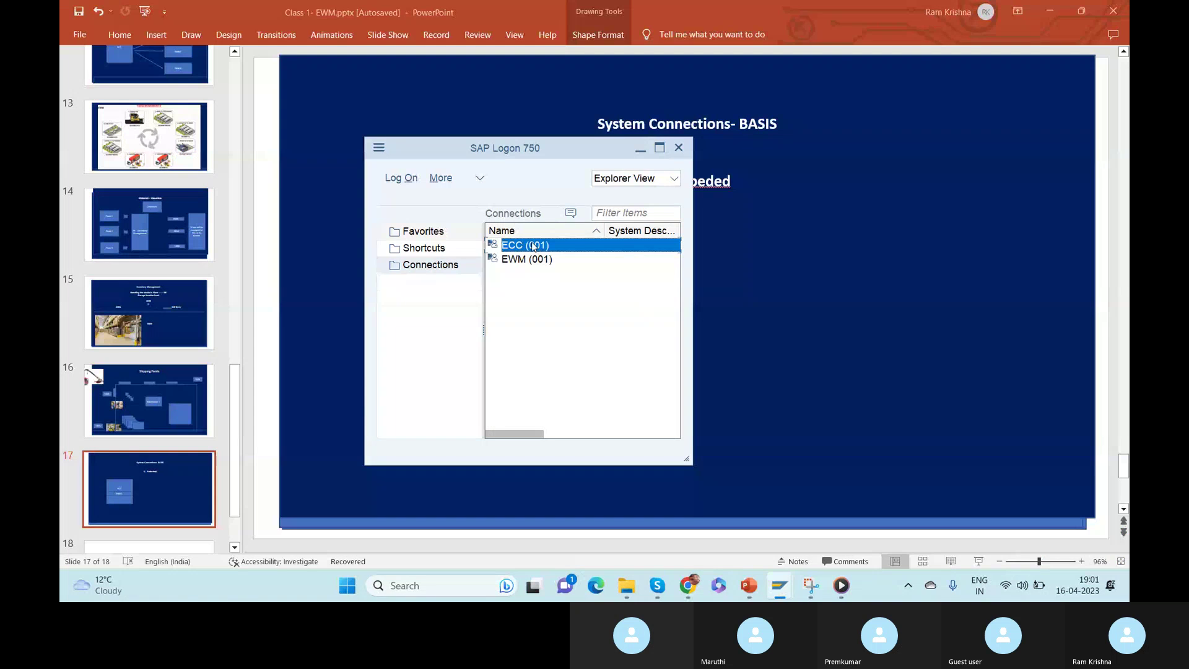
# Open the ECC (001) connection and log on to client 900 with the user name and the account password.
pyautogui.press('Return')
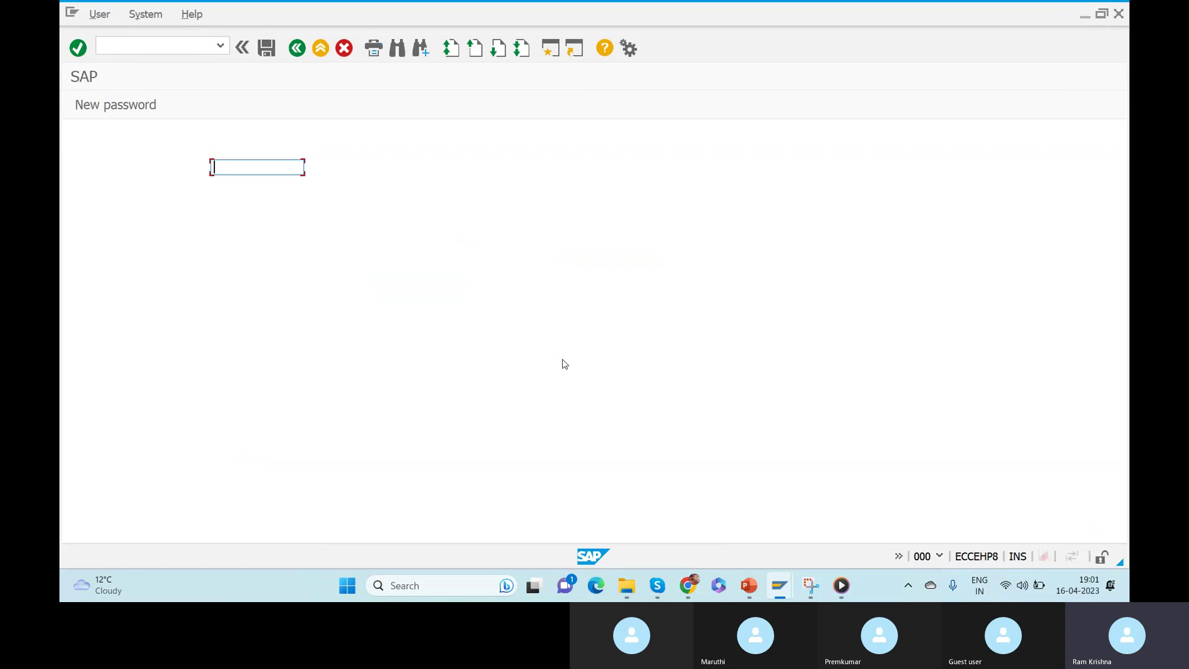
pyautogui.write('s')
pyautogui.press('Down')
pyautogui.press('Tab')
pyautogui.write('*')
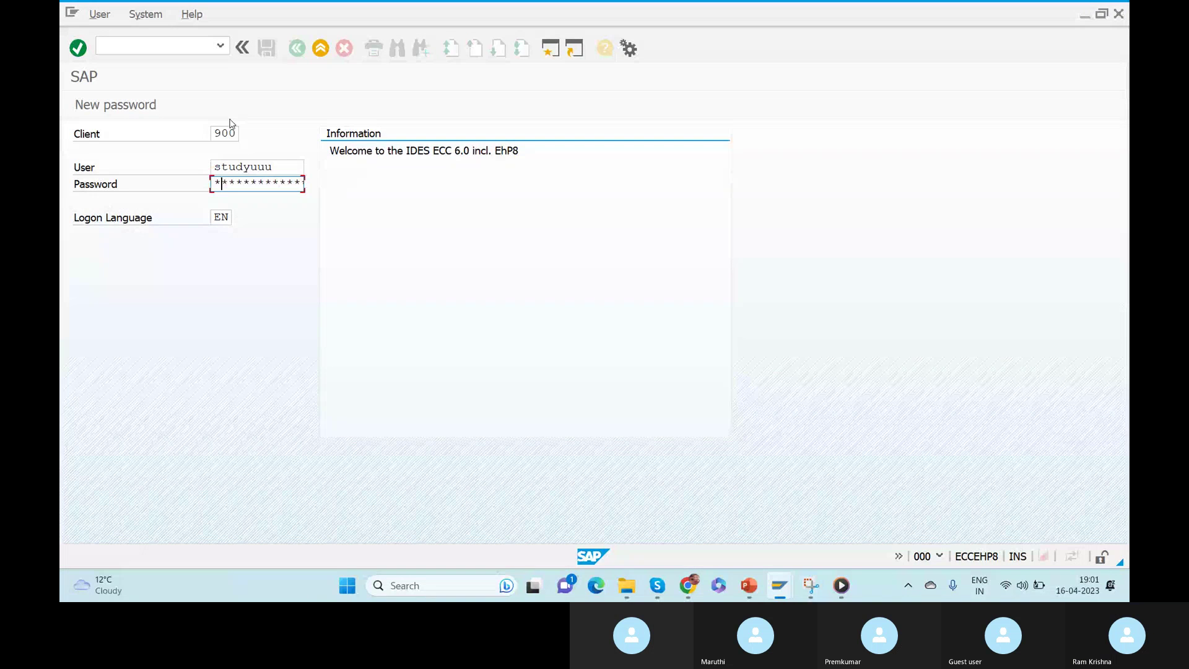
pyautogui.write('**')
pyautogui.press('Return')
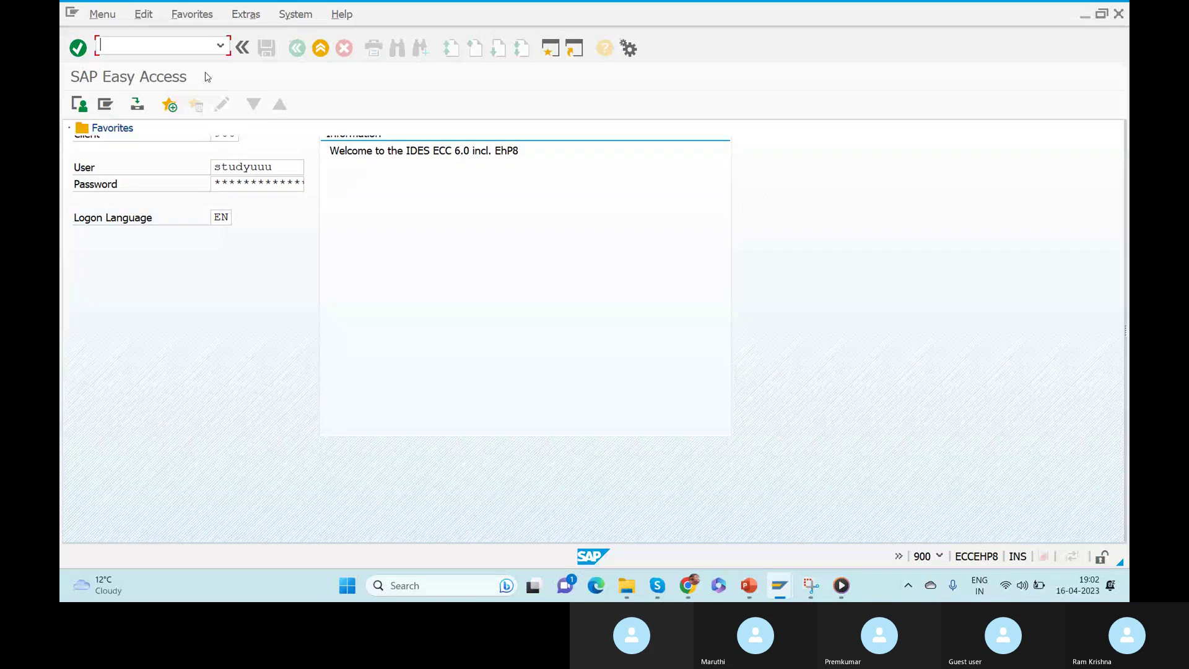
# Display the SAP Reference IMG through transaction SPRO and bring up the search in its structure.
pyautogui.write('spro')
pyautogui.press('Return')
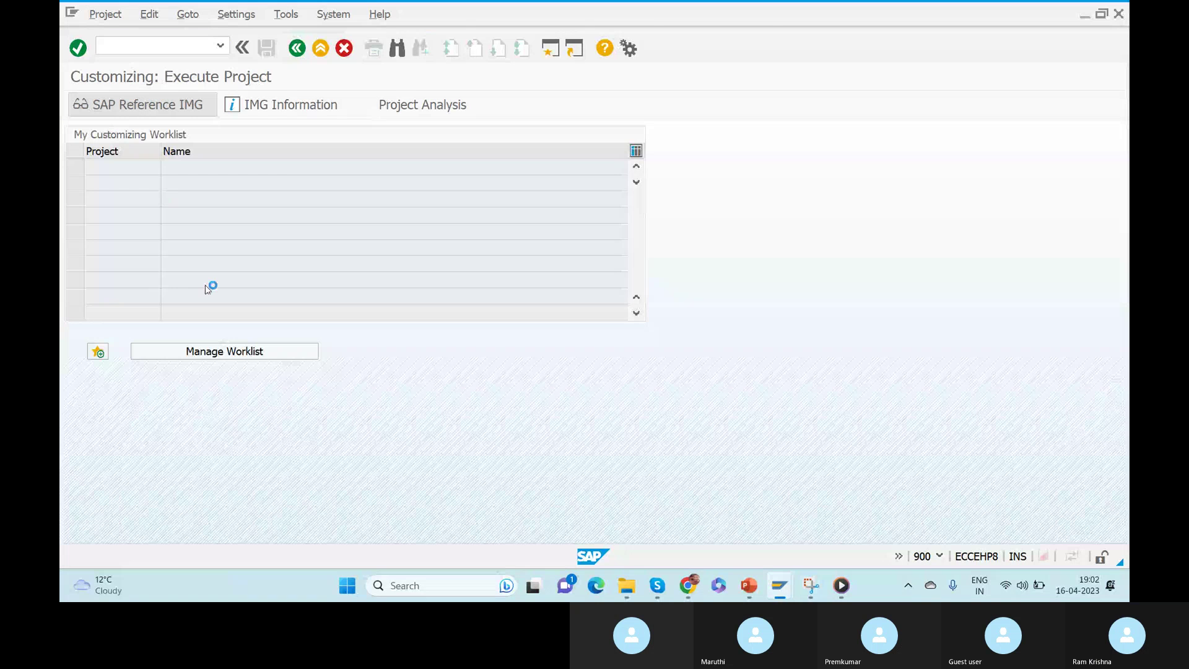
pyautogui.press('F5')
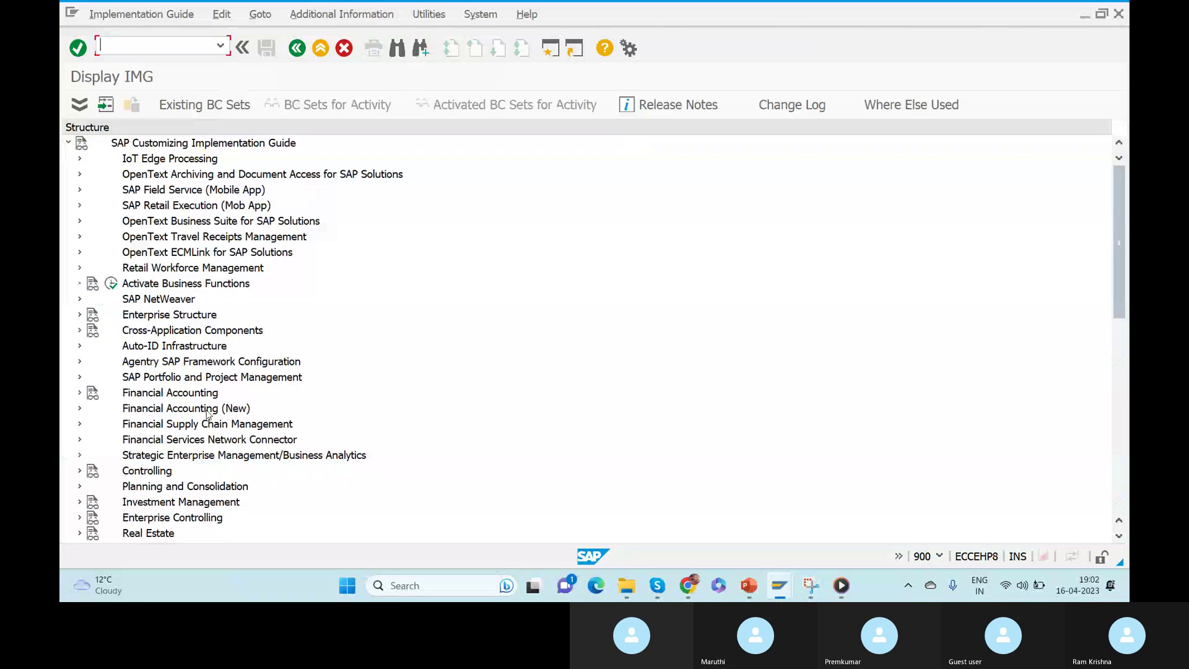
pyautogui.moveTo(1112, 218); pyautogui.dragTo(1120, 295)
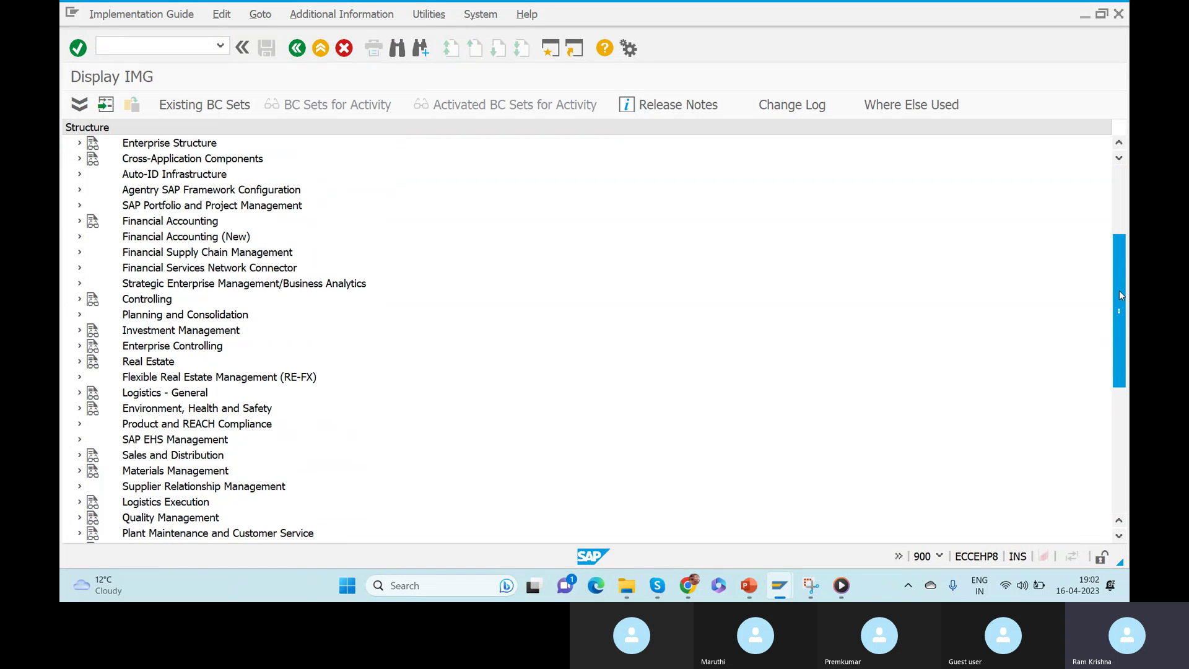
pyautogui.moveTo(1119, 295); pyautogui.dragTo(1109, 466)
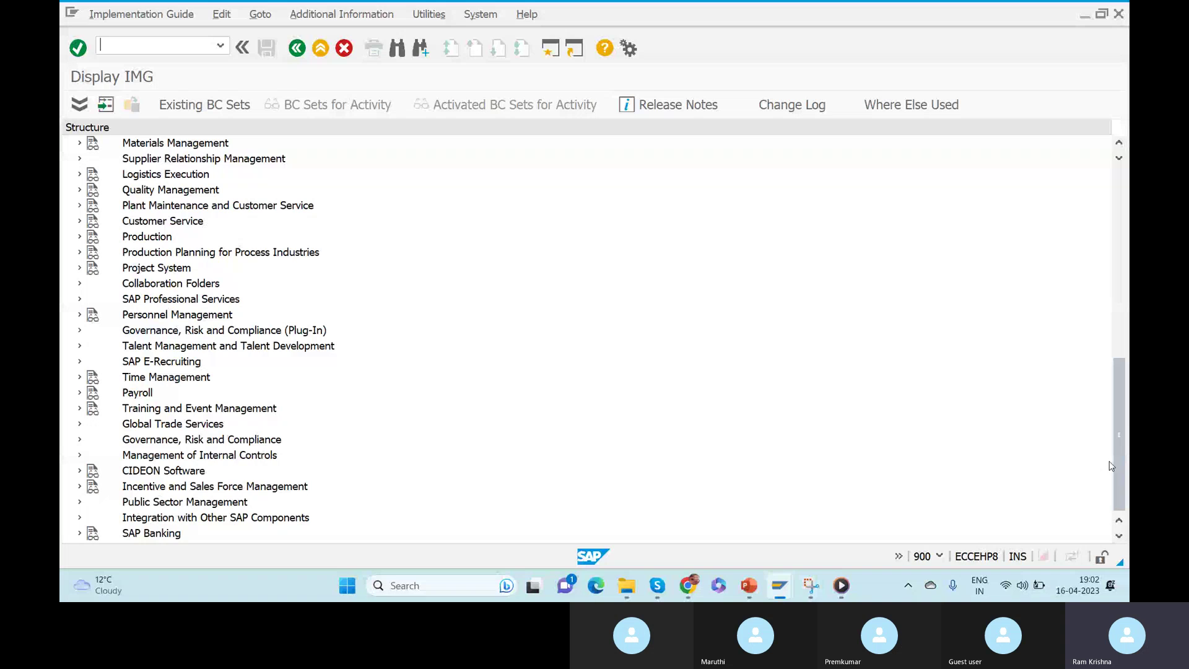
pyautogui.hotkey('ctrl', 'f')
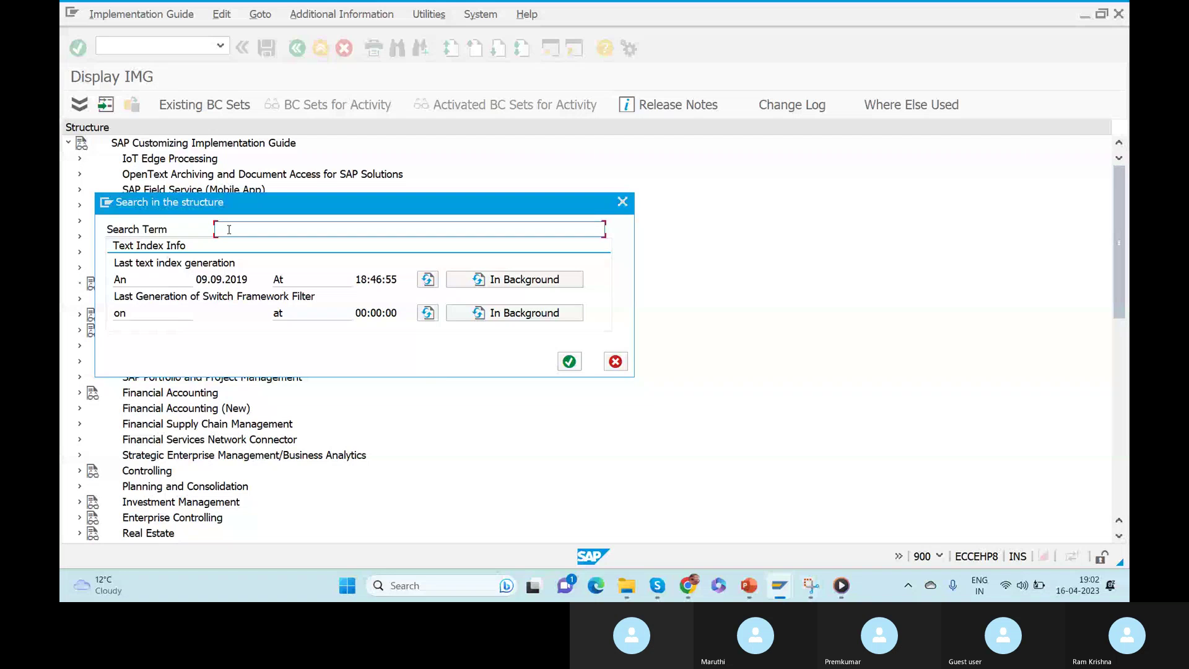
# Switch to Chrome and load google.co.in in the tab with the LAN1 hotspot landing page.
pyautogui.hotkey('alt', 'Tab')
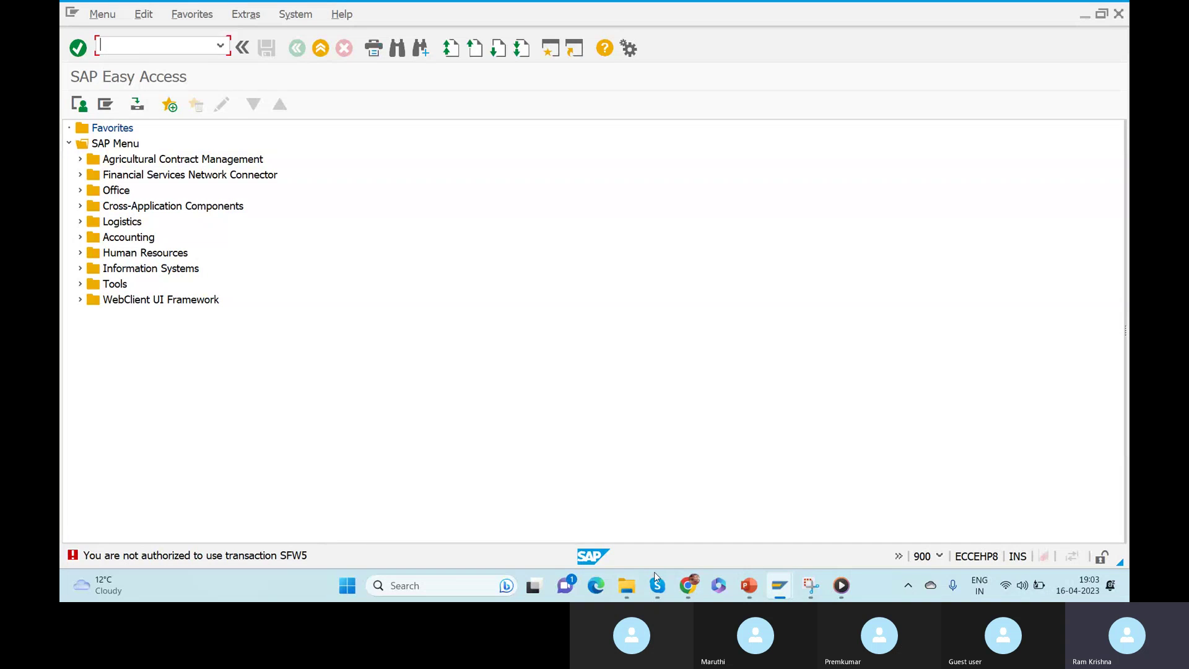
pyautogui.click(688, 585)
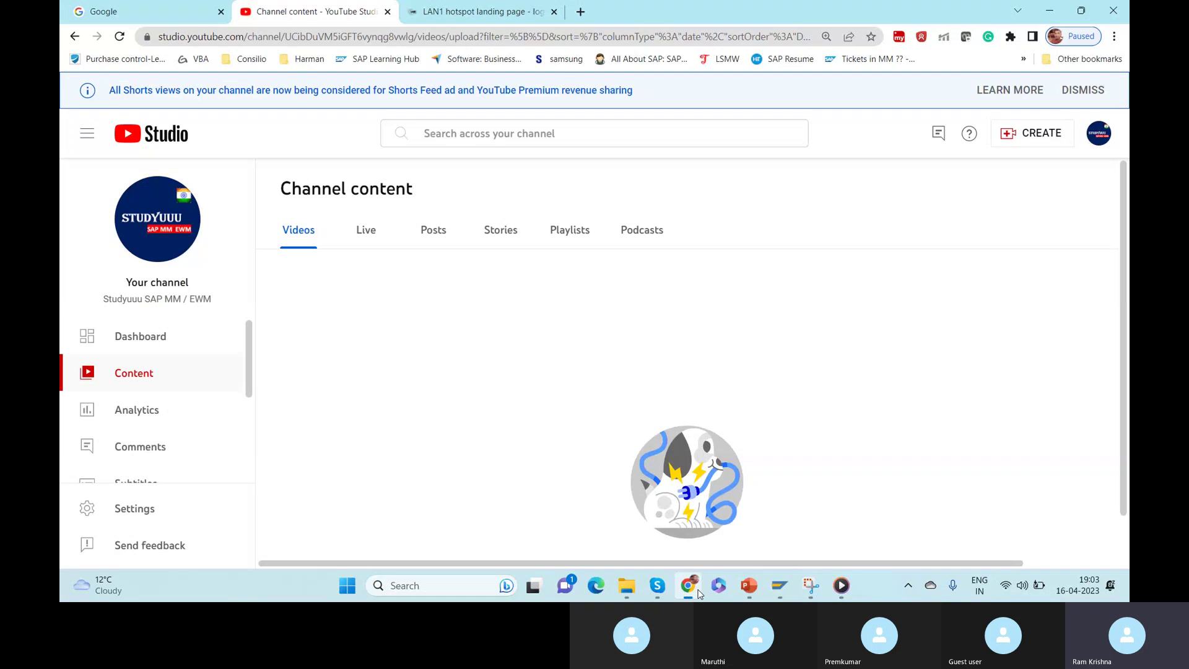
pyautogui.click(464, 20)
pyautogui.click(305, 37)
pyautogui.write('google.co.in')
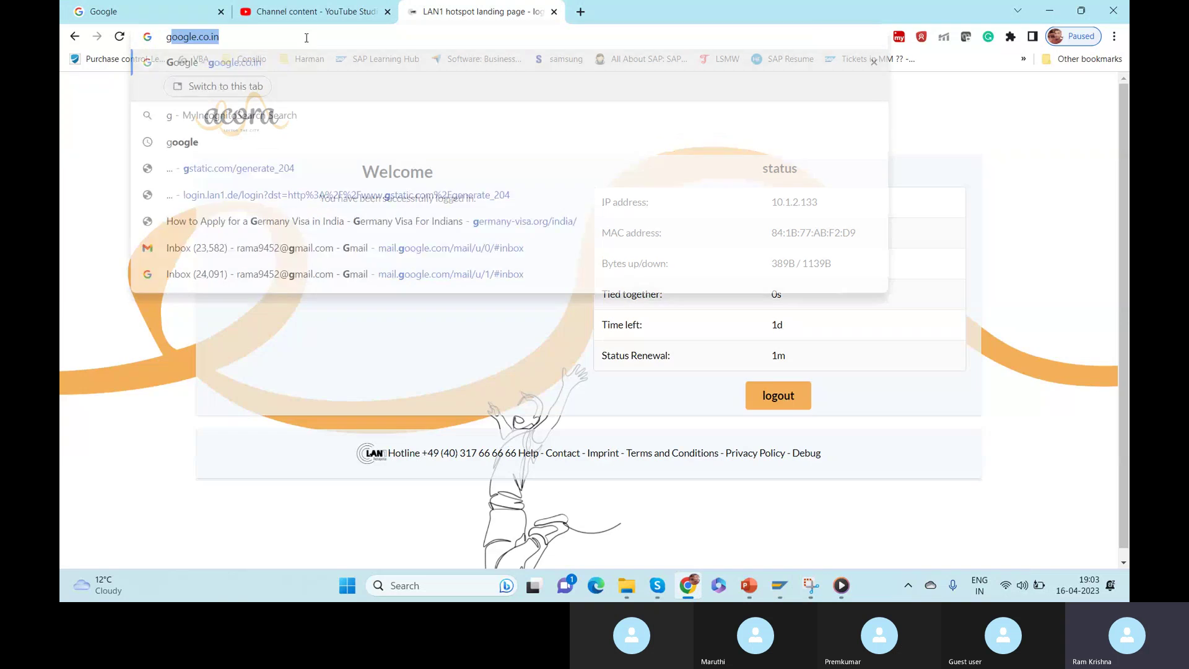
pyautogui.click(285, 58)
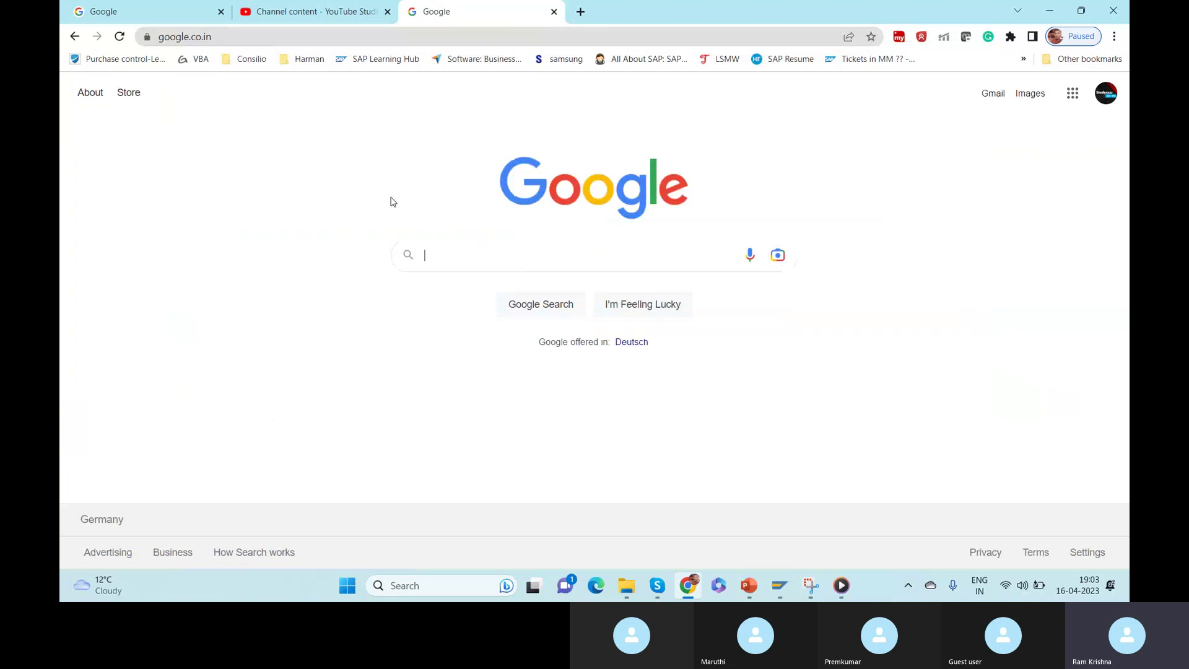
# Search Google for "SFW5 transaction" and show the image results.
pyautogui.write('SFW')
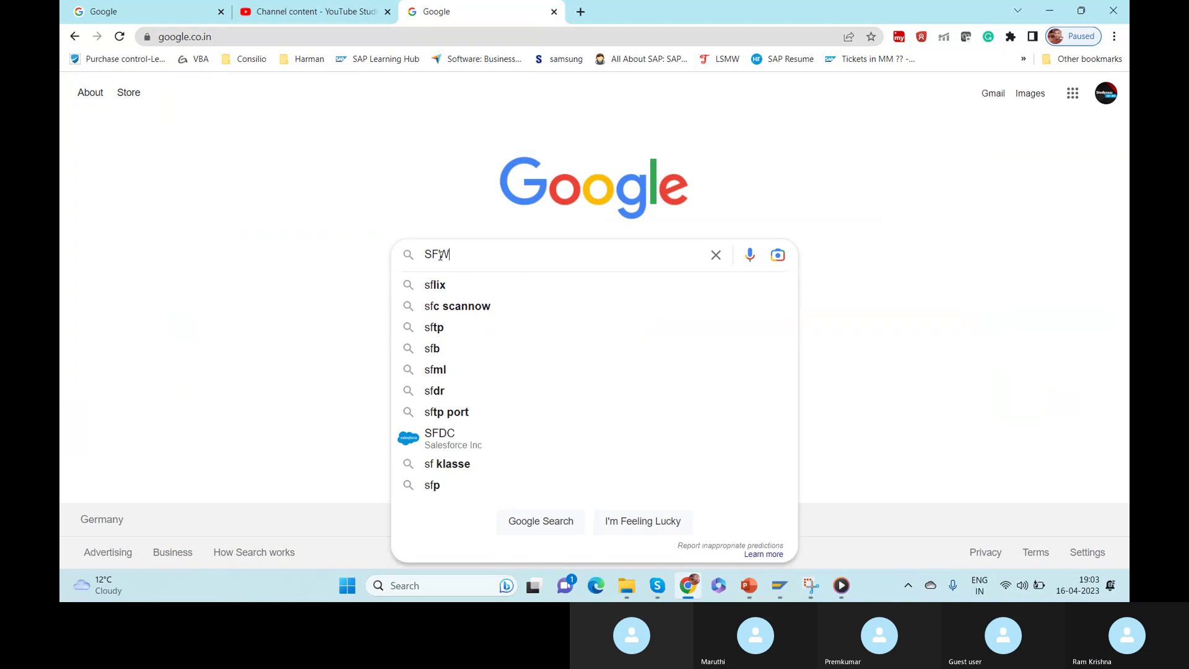
pyautogui.write('5 y')
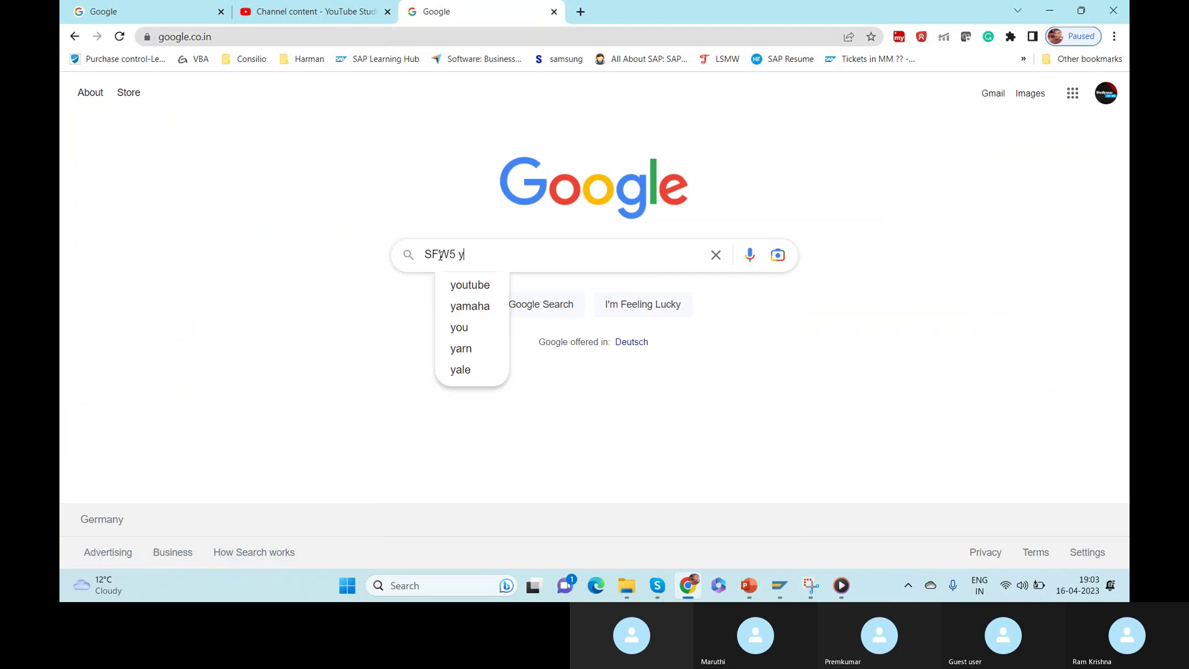
pyautogui.press('BackSpace')
pyautogui.write('transaction')
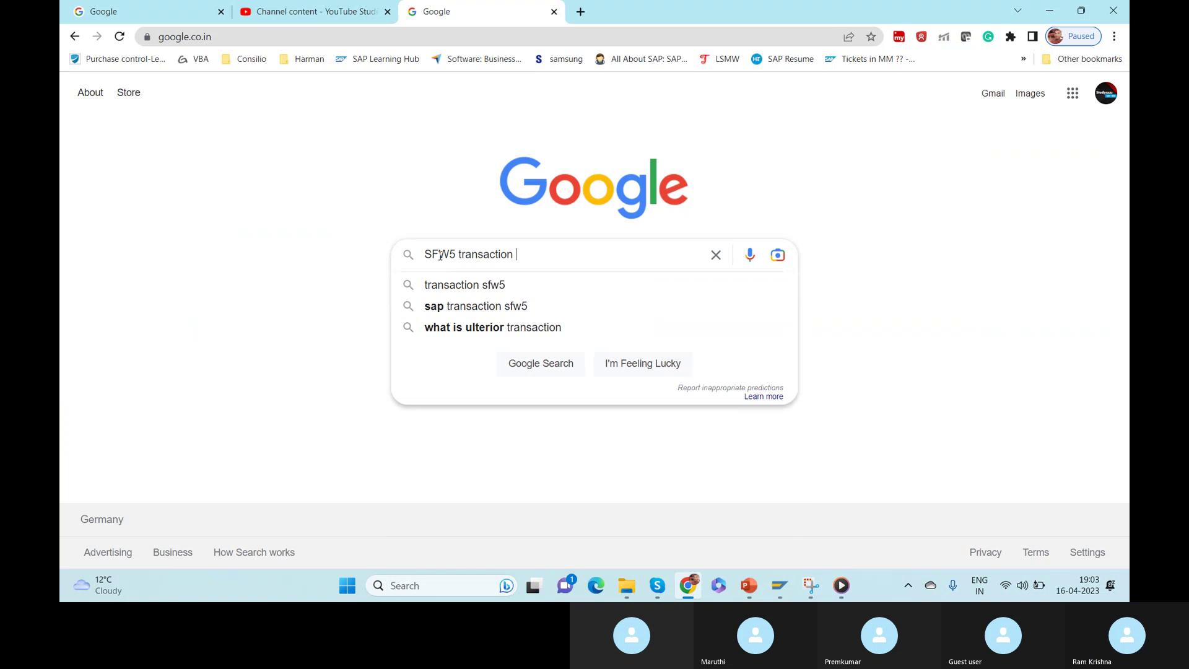
pyautogui.press('Return')
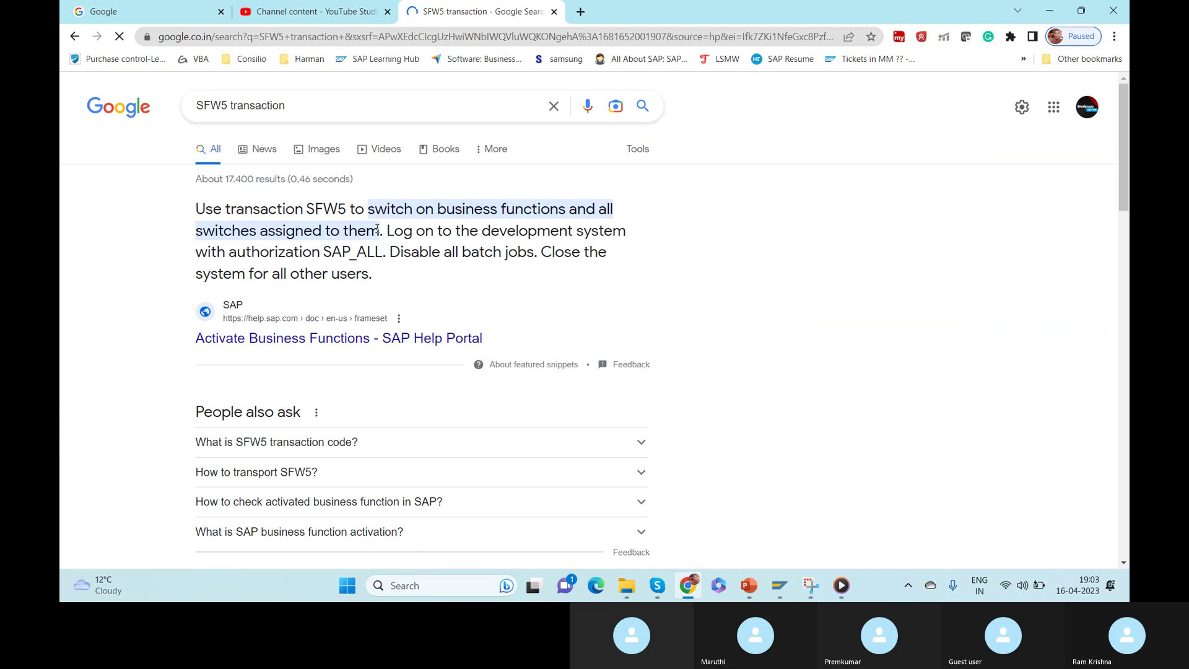
pyautogui.click(319, 151)
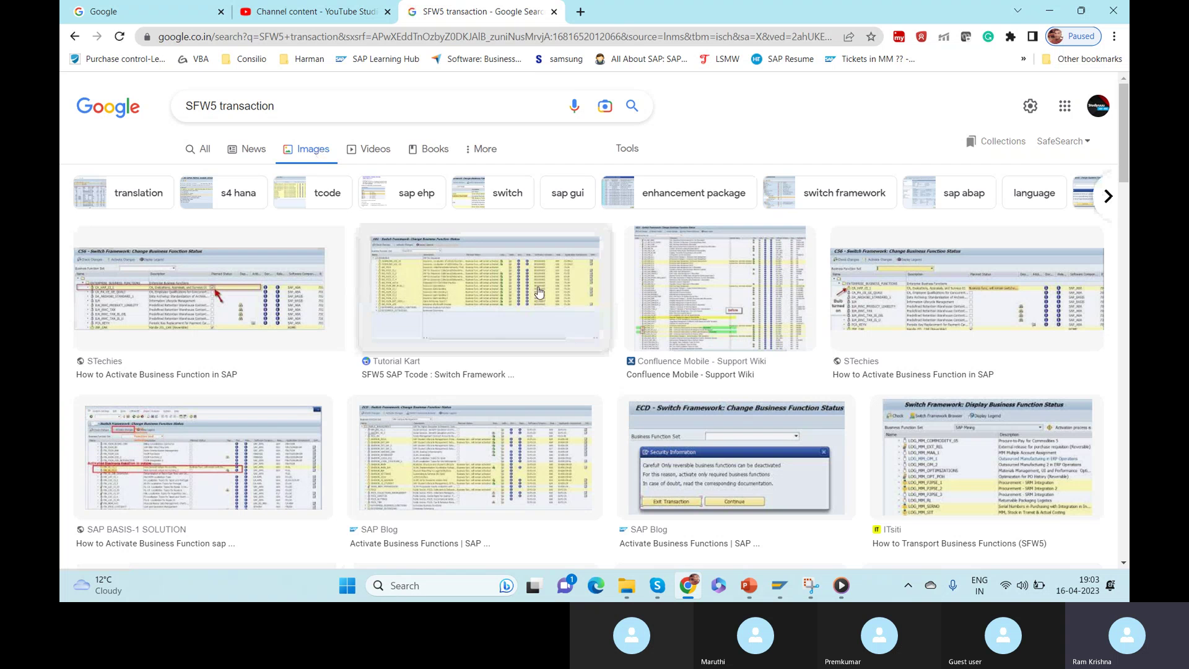
# Preview the Confluence Mobile - Support Wiki result showing the Switch Framework screen and copy its image.
pyautogui.click(721, 311)
pyautogui.click(854, 313)
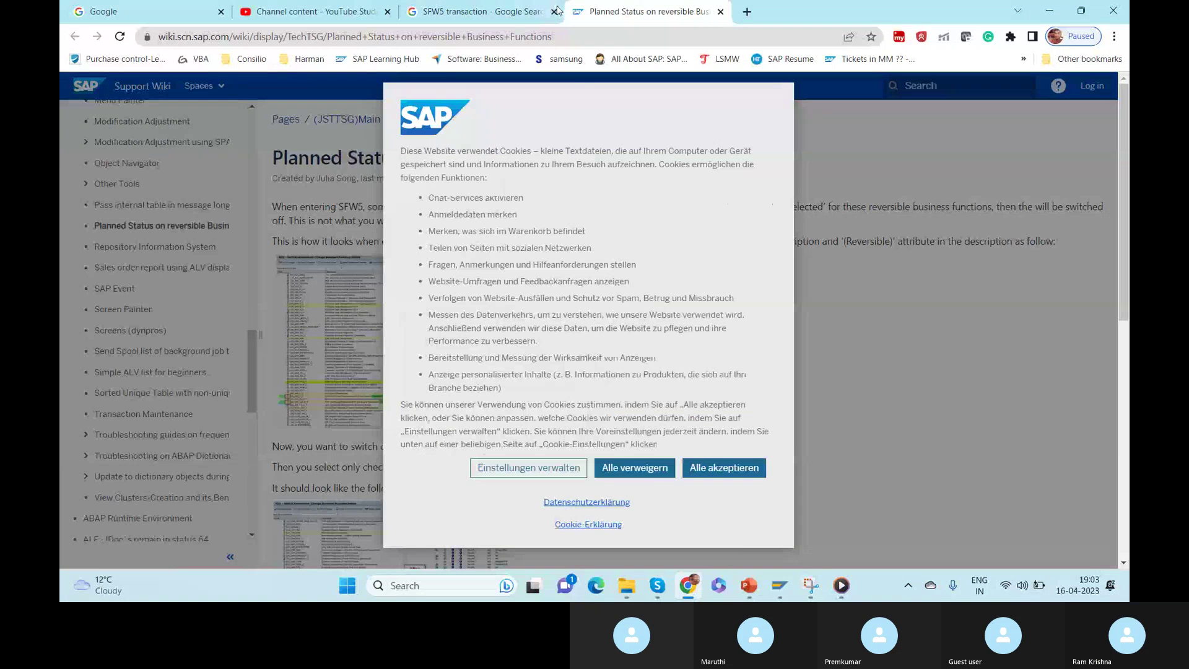
pyautogui.click(720, 11)
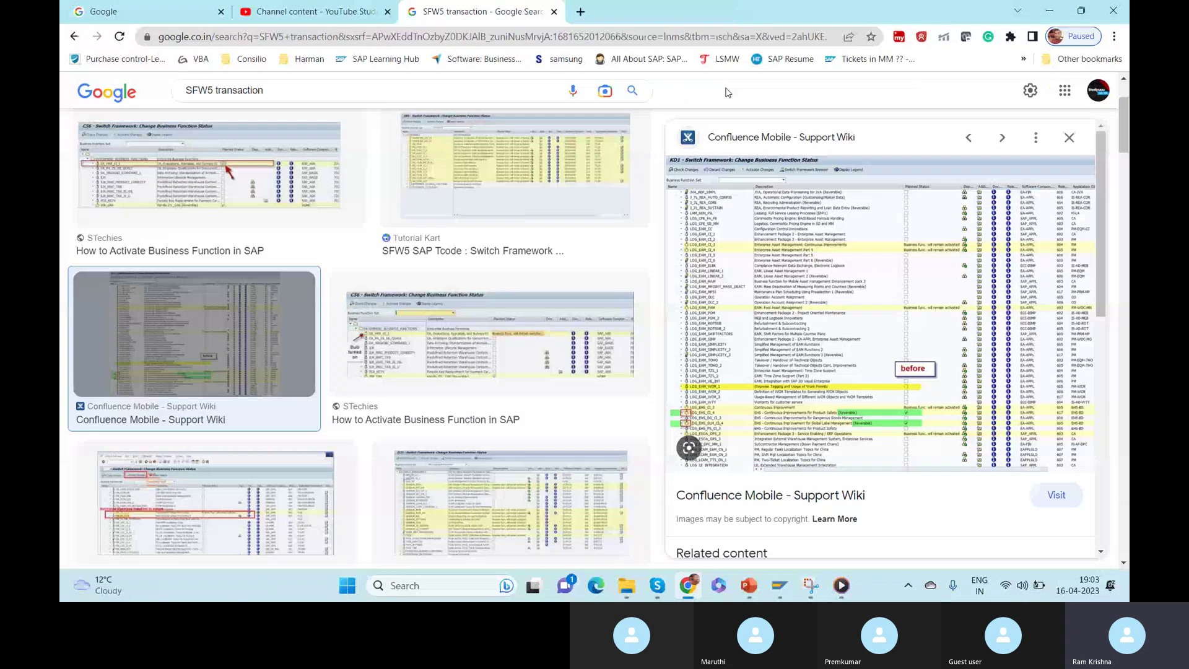
pyautogui.rightClick(849, 299)
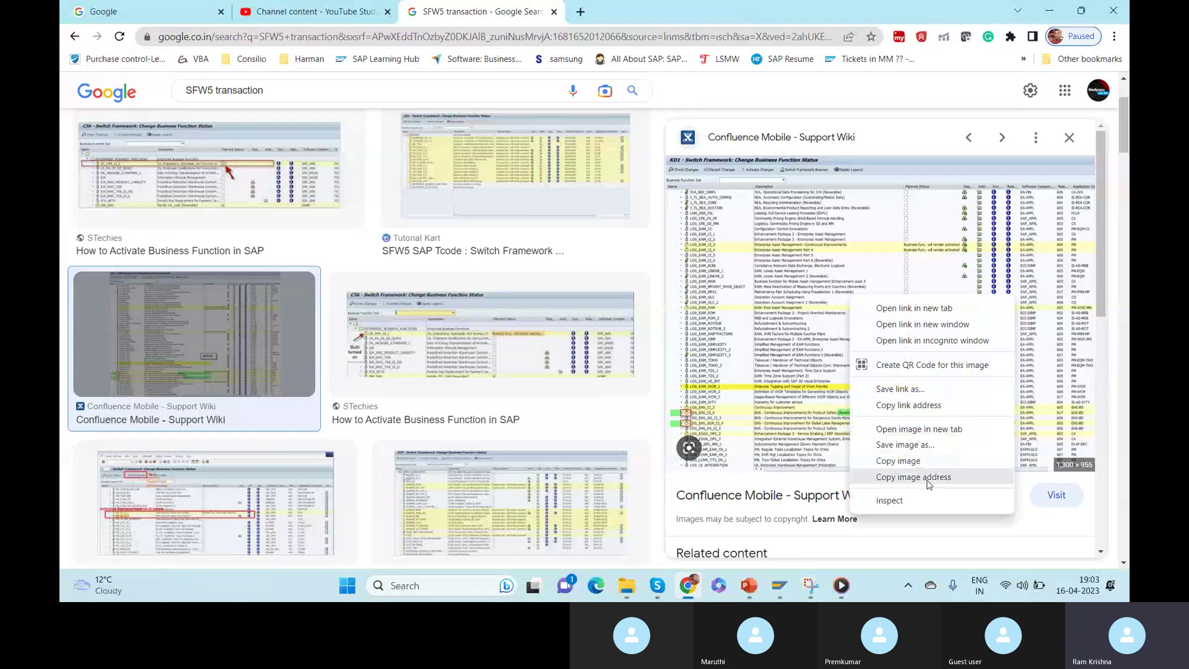
pyautogui.click(916, 461)
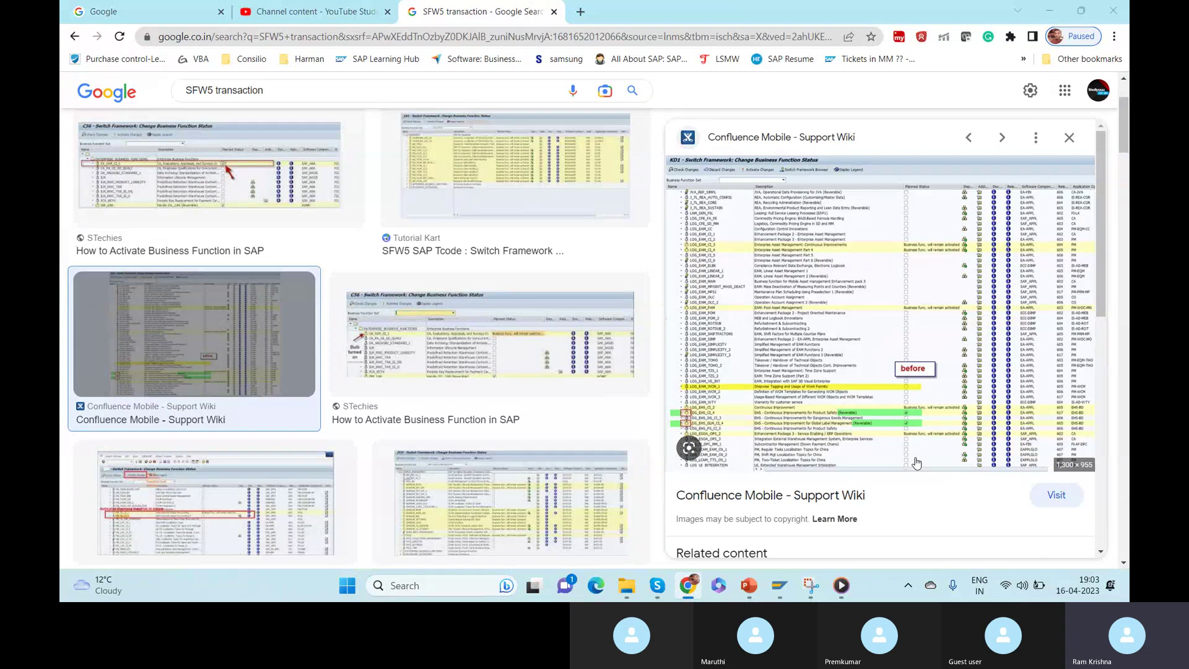
# Paste the copied image onto slide 17 of Class 1- EWM.pptx in PowerPoint and enlarge it to cover most of the slide.
pyautogui.hotkey('alt', 'Tab')
pyautogui.hotkey('alt', 'Tab')
pyautogui.hotkey('alt', 'Tab')
pyautogui.hotkey('ctrl', 'v')
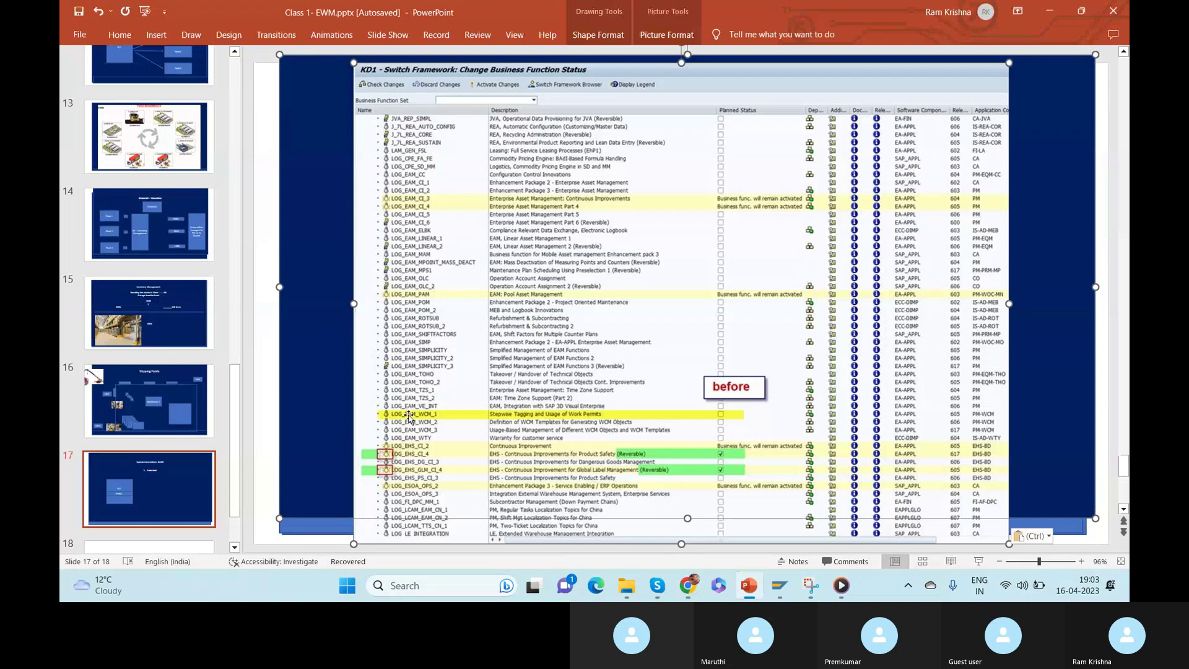
pyautogui.moveTo(354, 62); pyautogui.dragTo(189, 16)
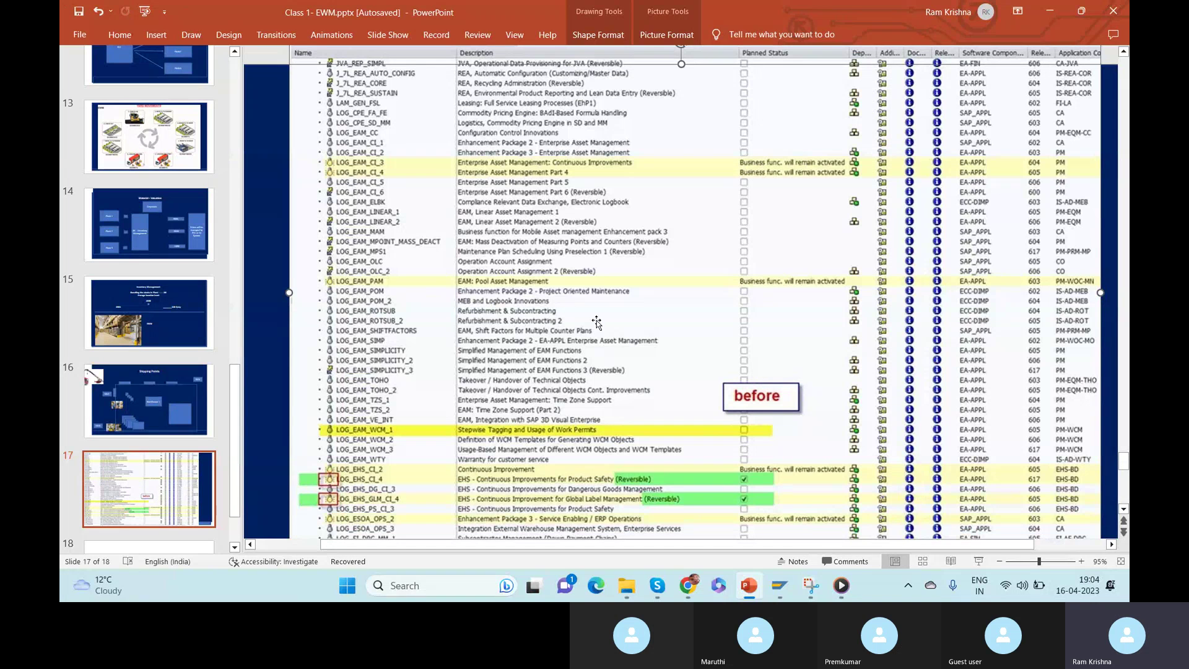
pyautogui.moveTo(595, 321); pyautogui.dragTo(577, 322)
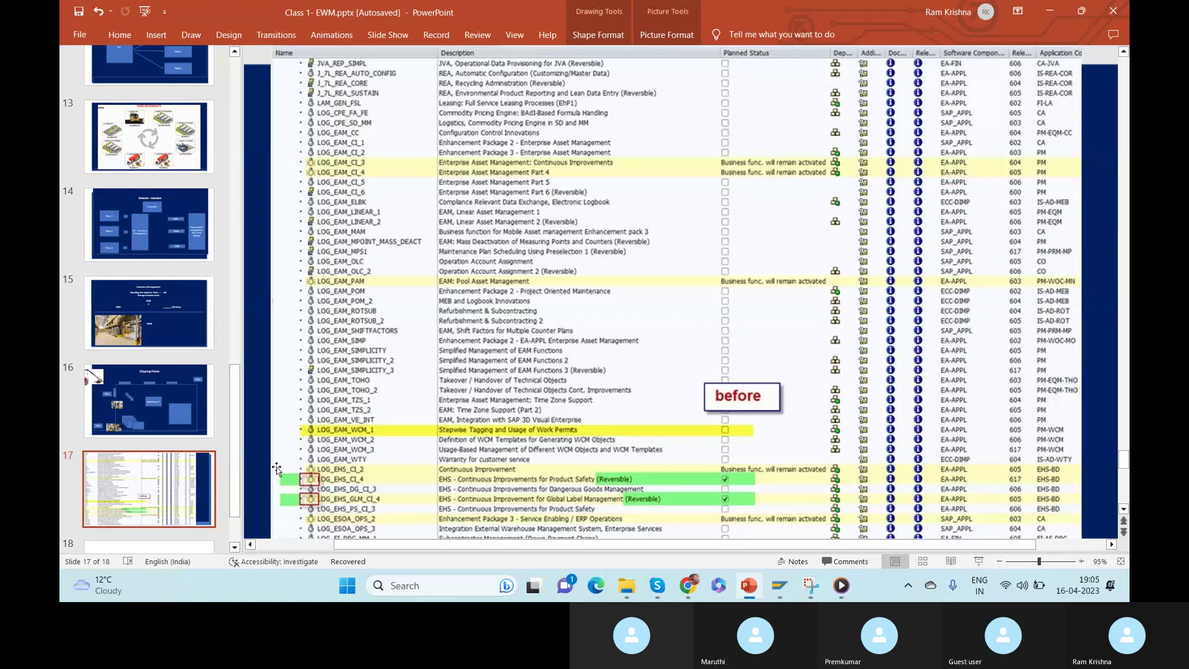
# Log off from the SAP Easy Access session and show slide 16, Shipping Points, in the PowerPoint presentation.
pyautogui.hotkey('alt', 'Tab')
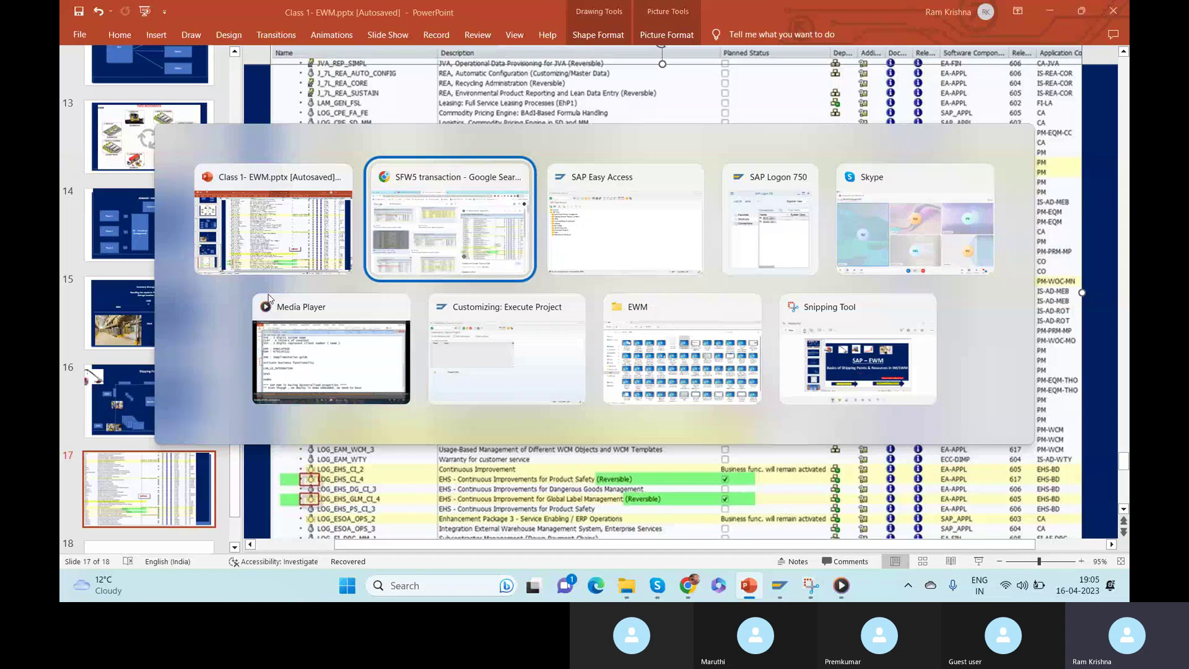
pyautogui.hotkey('alt', 'Tab')
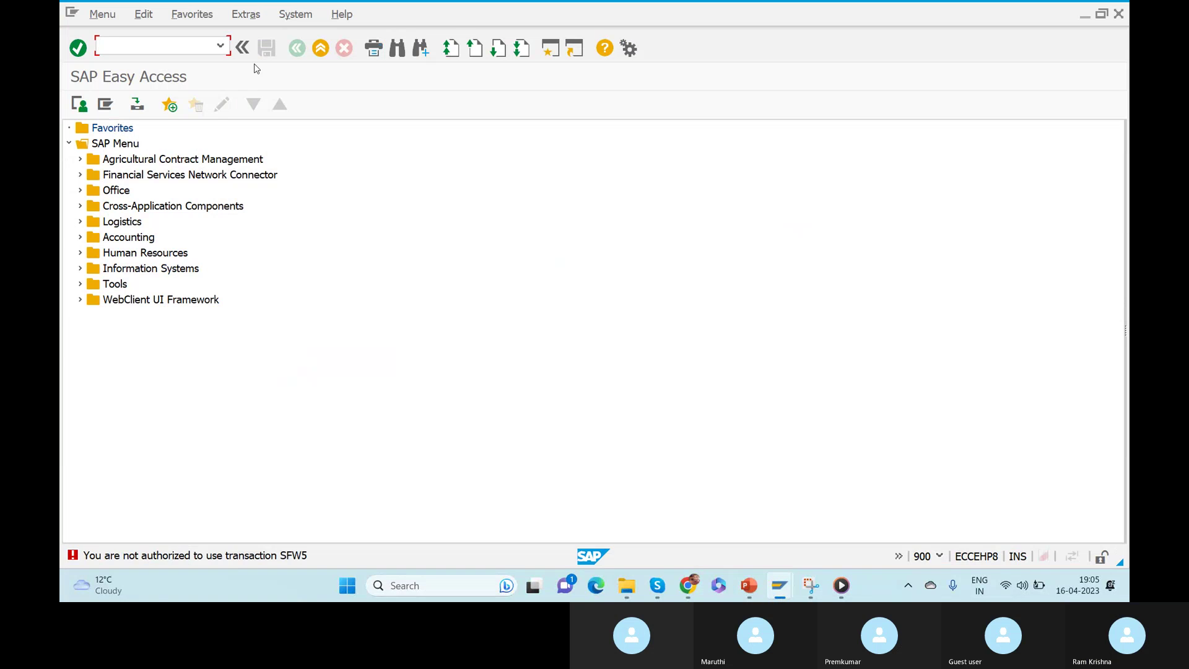
pyautogui.click(320, 48)
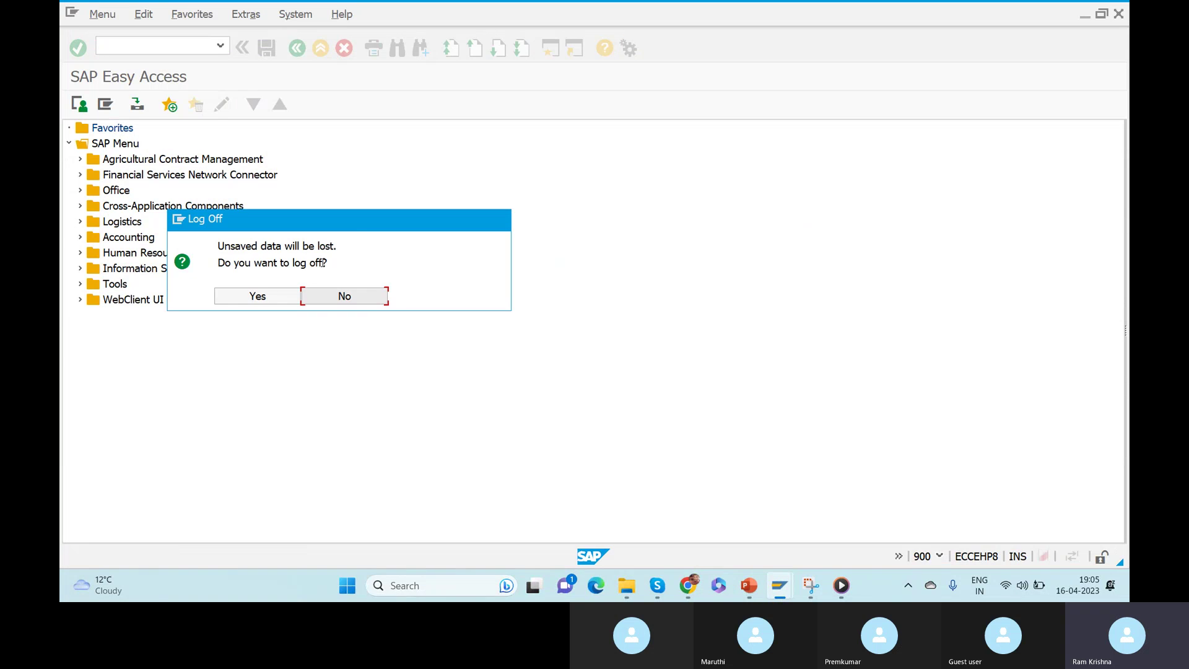
pyautogui.click(244, 298)
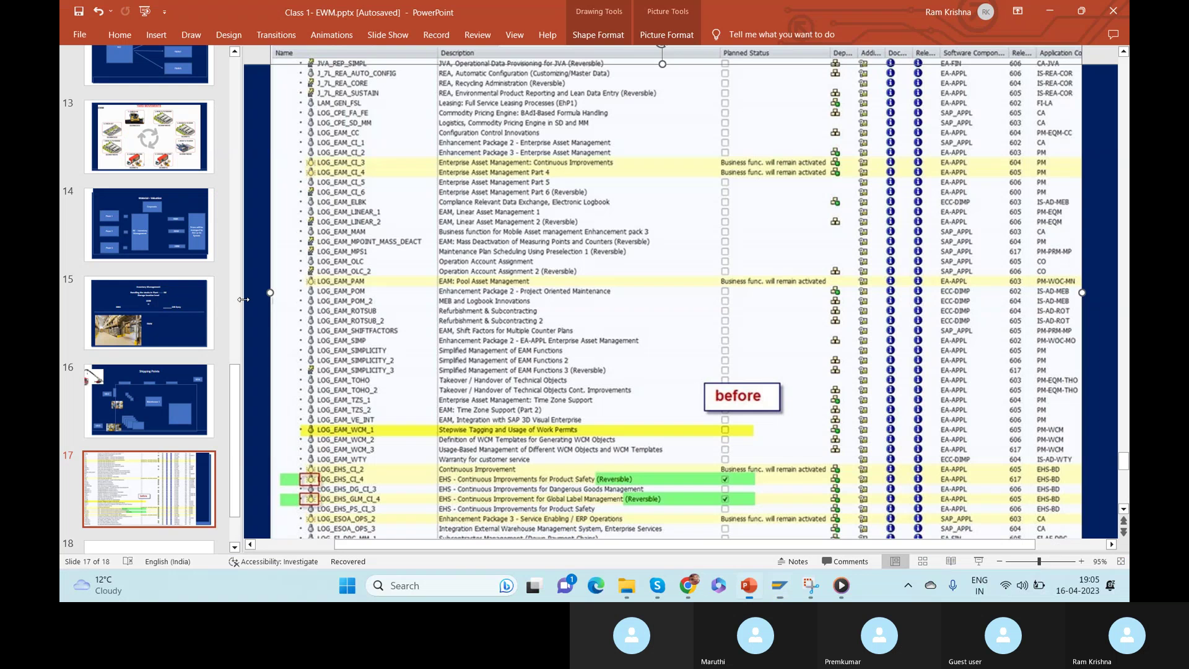
pyautogui.click(173, 393)
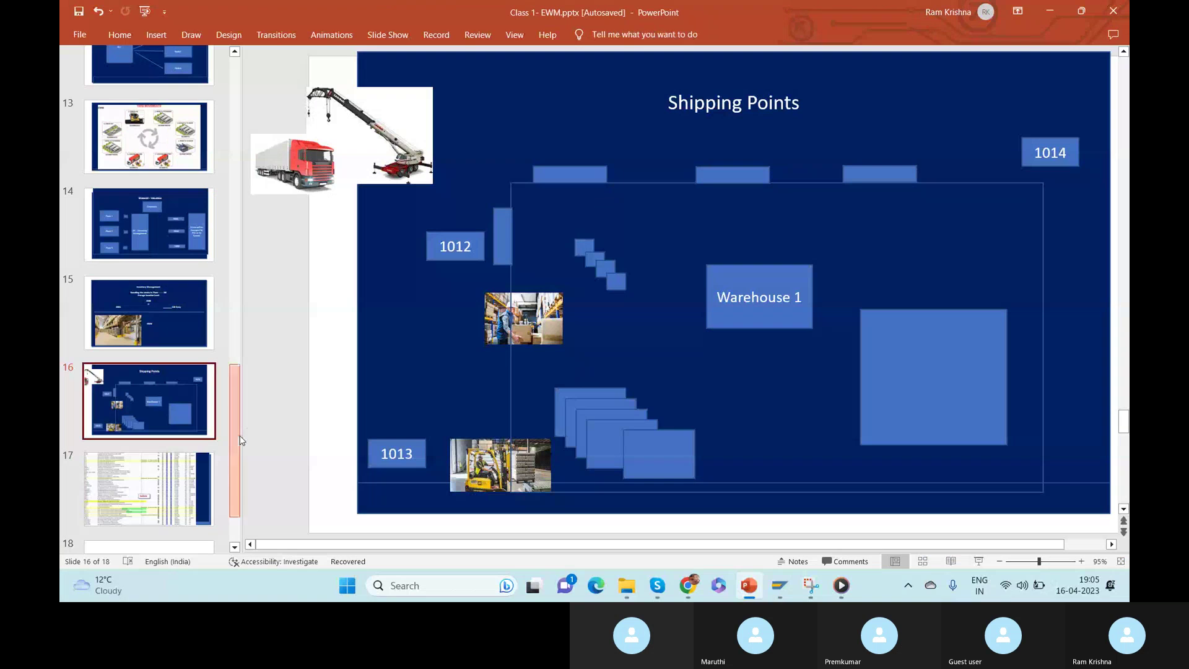
# Show slide 12, System Connections- BASIS, and switch to SAP Logon to open the ECC (001) logon screen.
pyautogui.moveTo(241, 440); pyautogui.dragTo(237, 343)
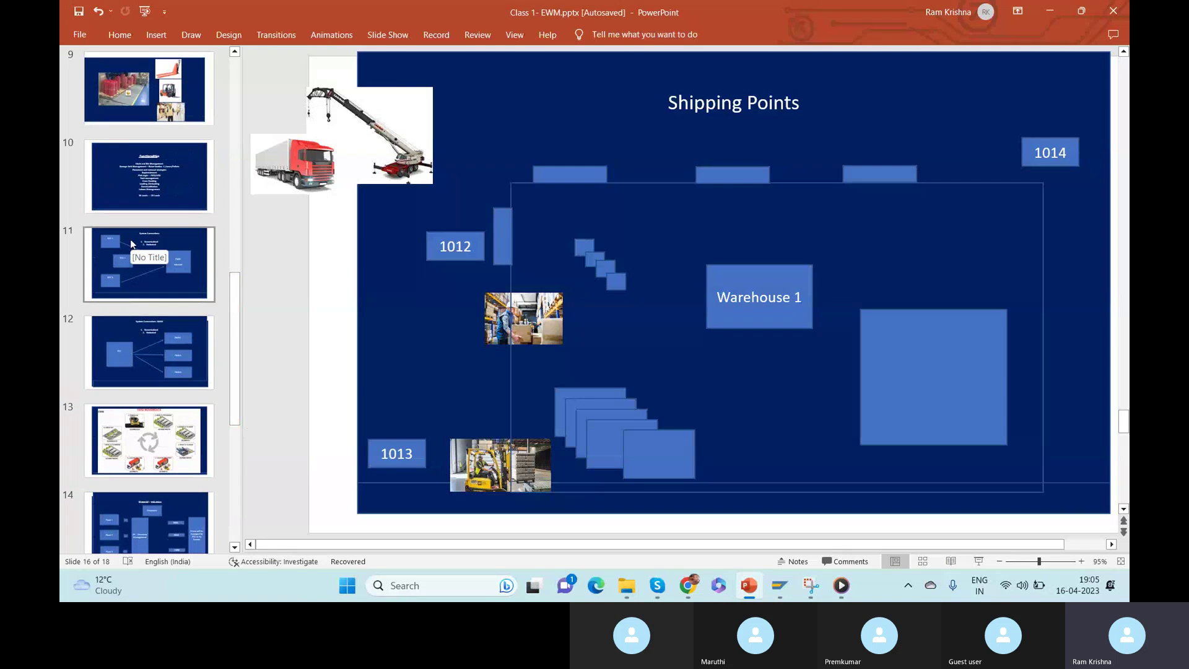
pyautogui.click(139, 347)
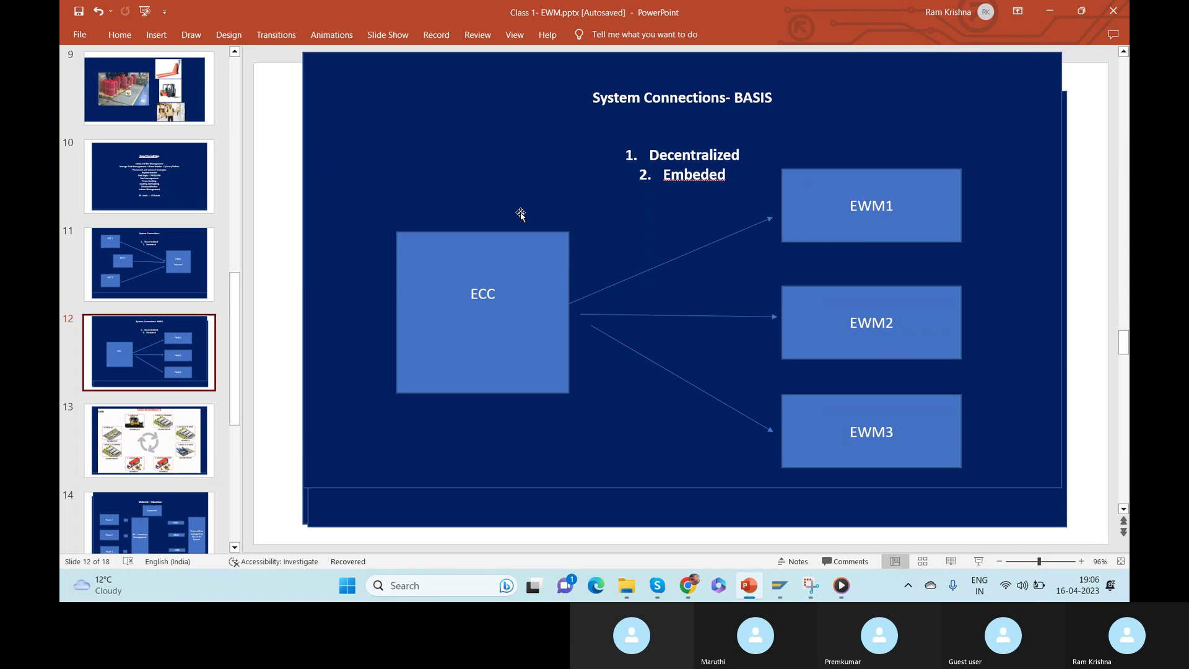
pyautogui.moveTo(778, 592)
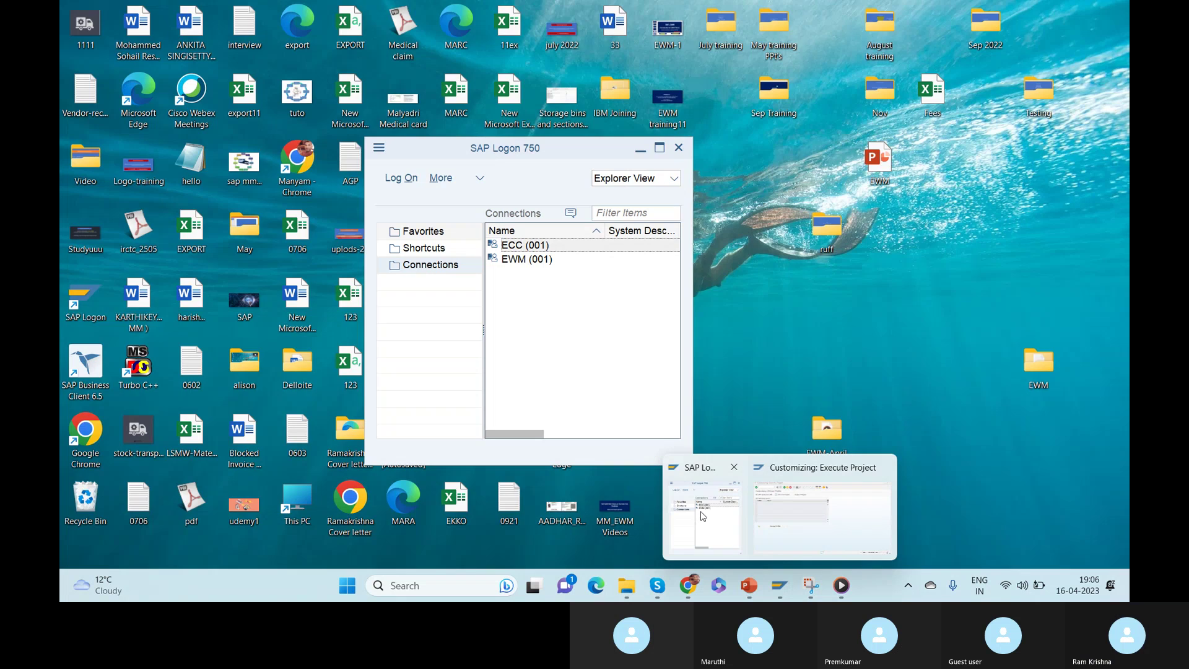
pyautogui.click(703, 515)
pyautogui.doubleClick(520, 245)
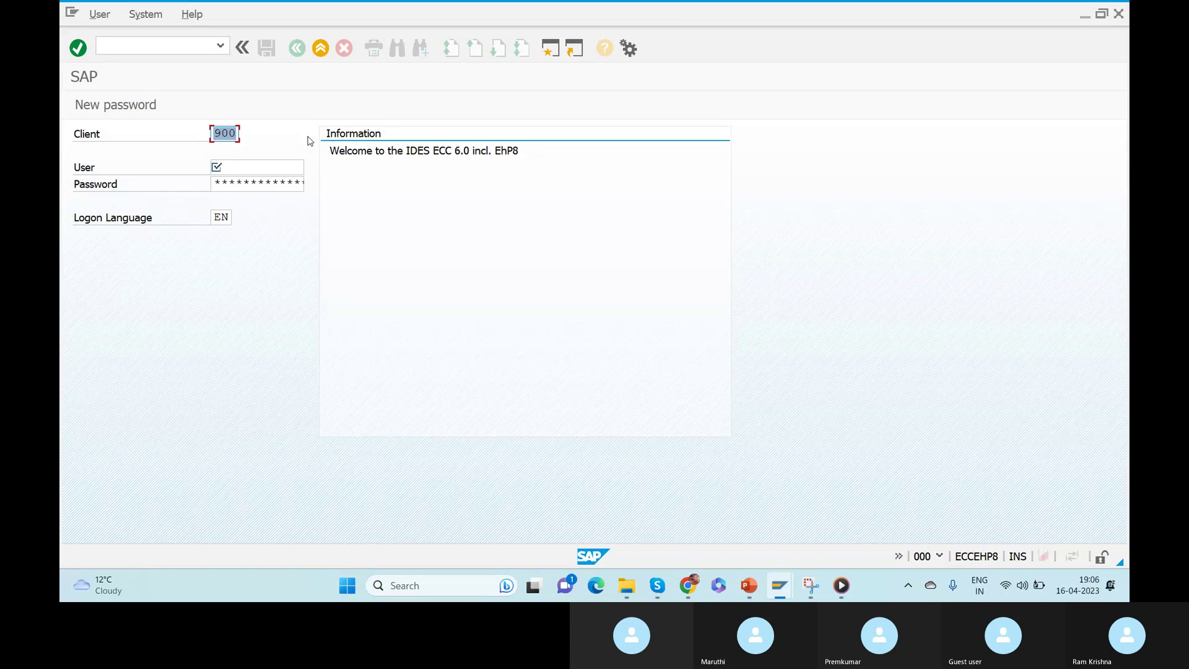
# Return to the System Connections- BASIS slide in PowerPoint and add 900 beneath ECC in its box, leaving a blank line between.
pyautogui.hotkey('alt', 'Tab')
pyautogui.hotkey('alt', 'Tab')
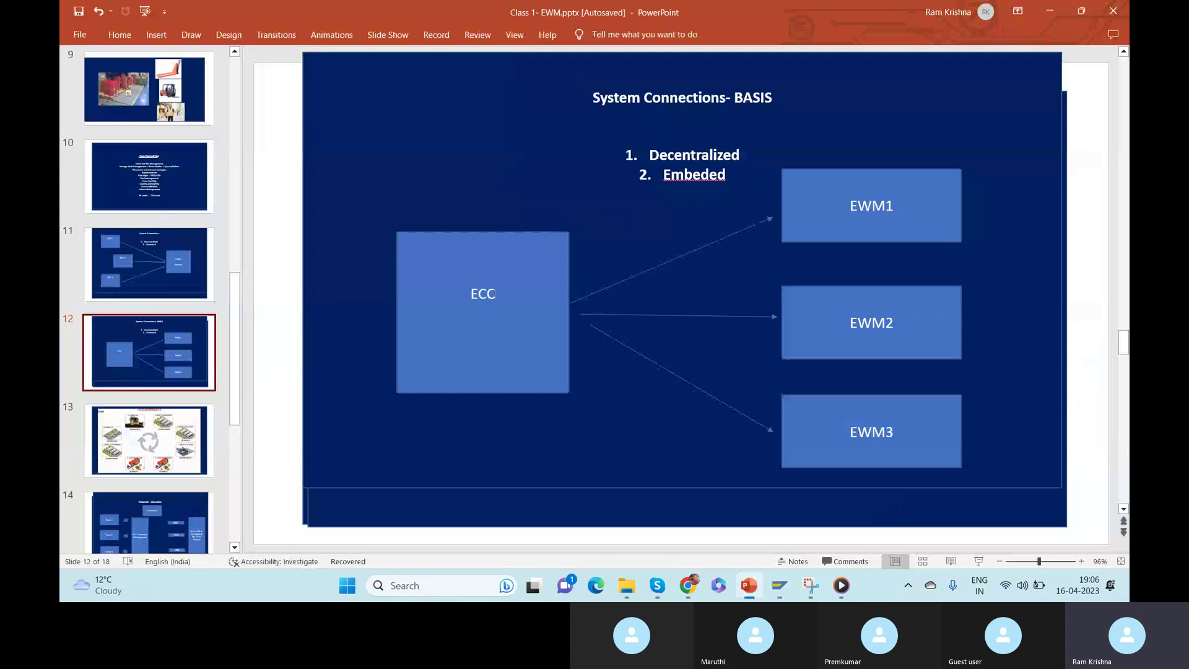
pyautogui.click(493, 294)
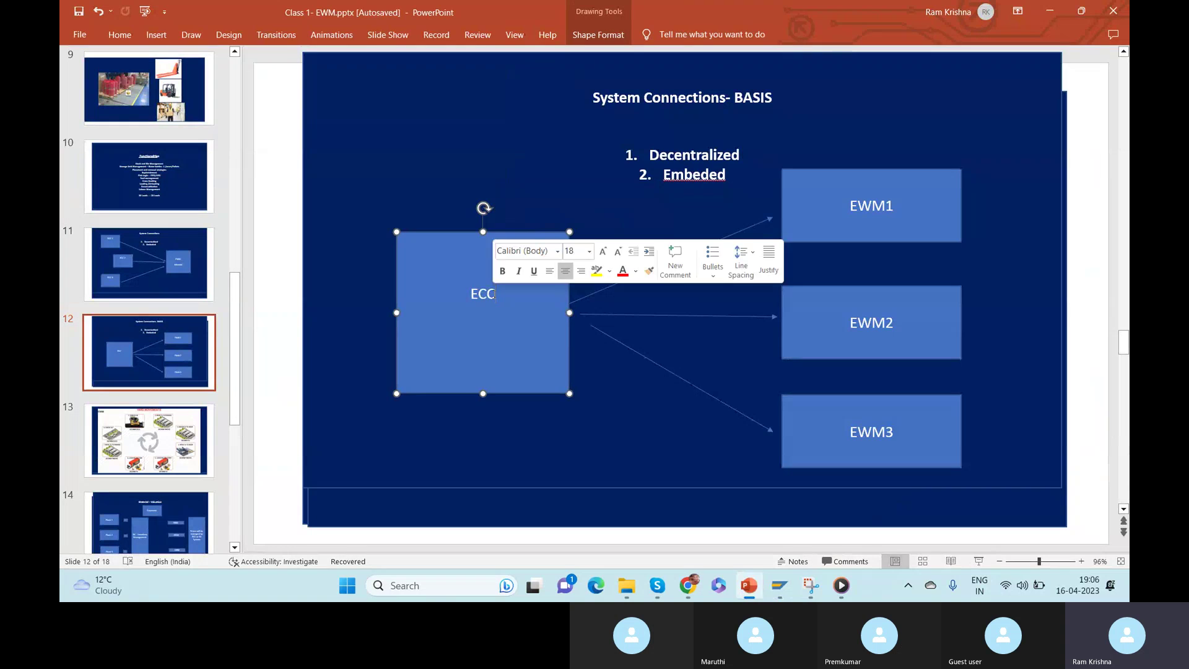
pyautogui.press('Return')
pyautogui.press('Return')
pyautogui.write('900')
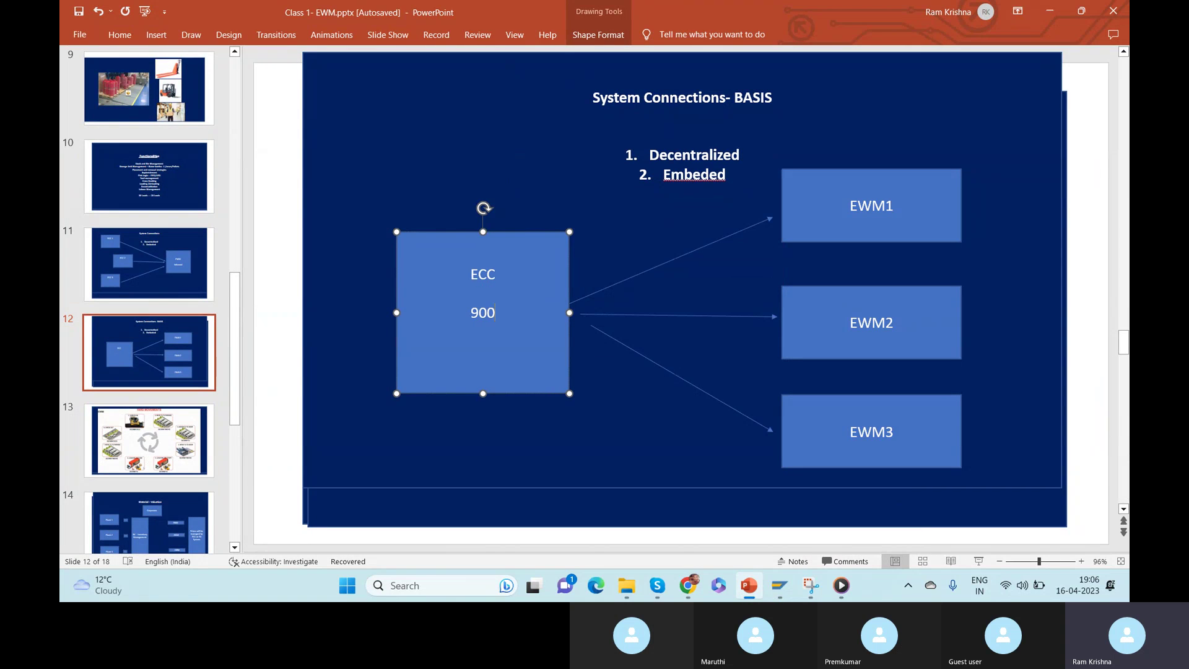
# Append client numbers to the three EWM boxes: -111 for EWM1, -112 for EWM2 and -113 for EWM3.
pyautogui.click(892, 205)
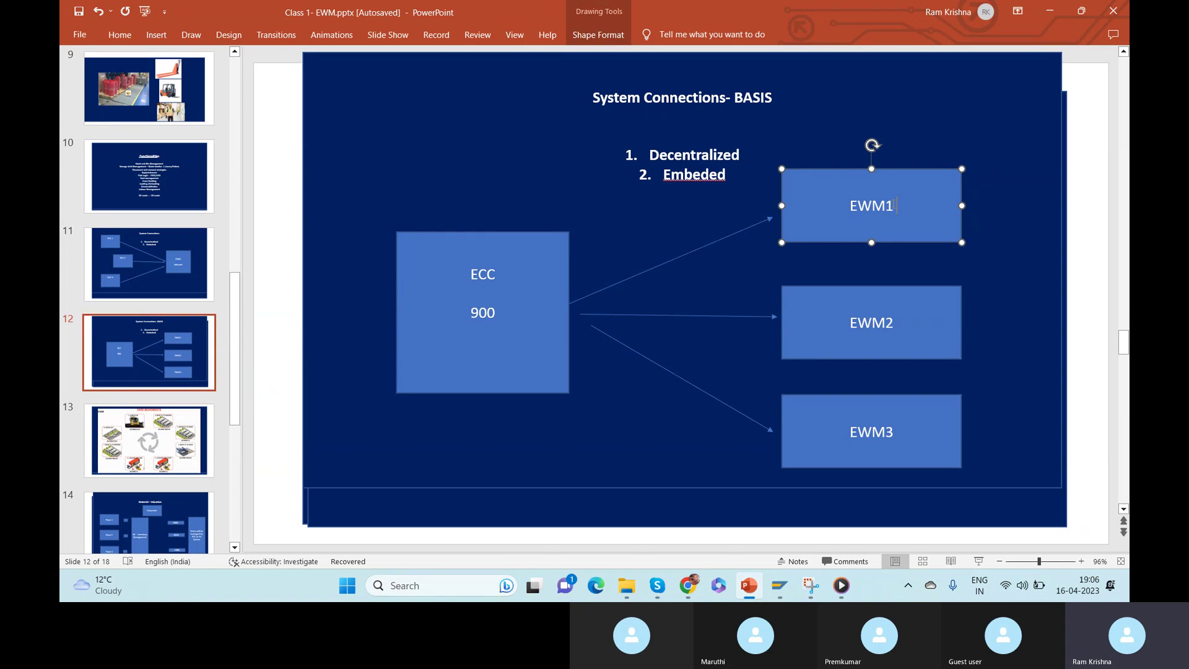
pyautogui.write('-111')
pyautogui.click(897, 325)
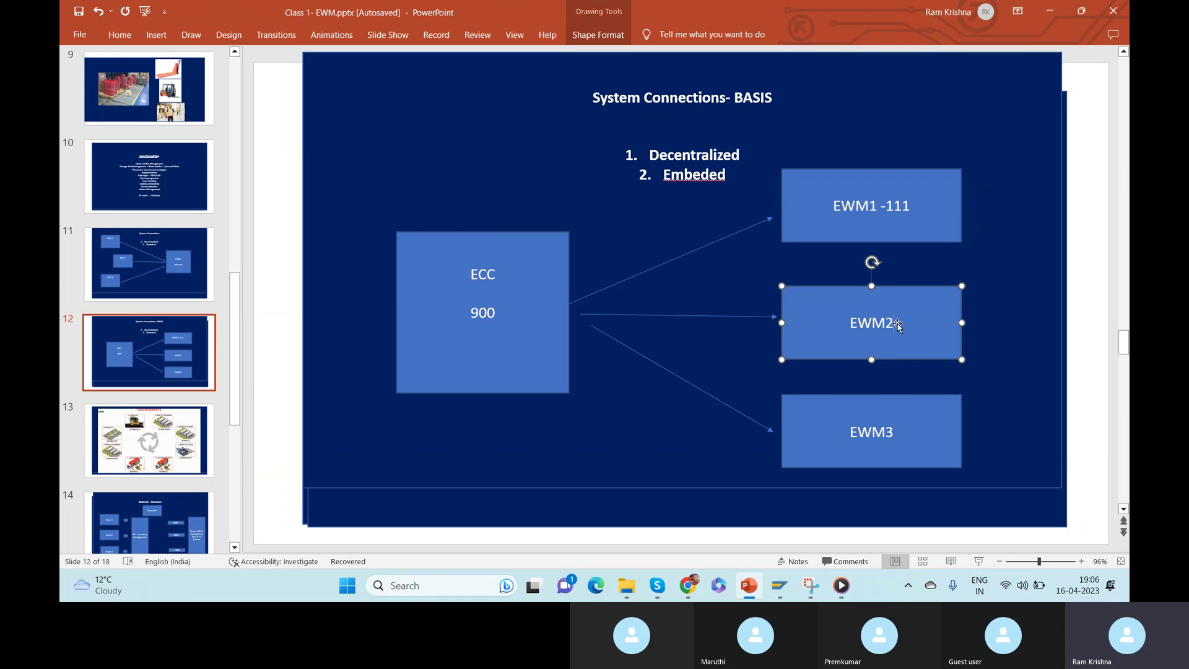
pyautogui.write('-112')
pyautogui.click(900, 432)
pyautogui.write('-113')
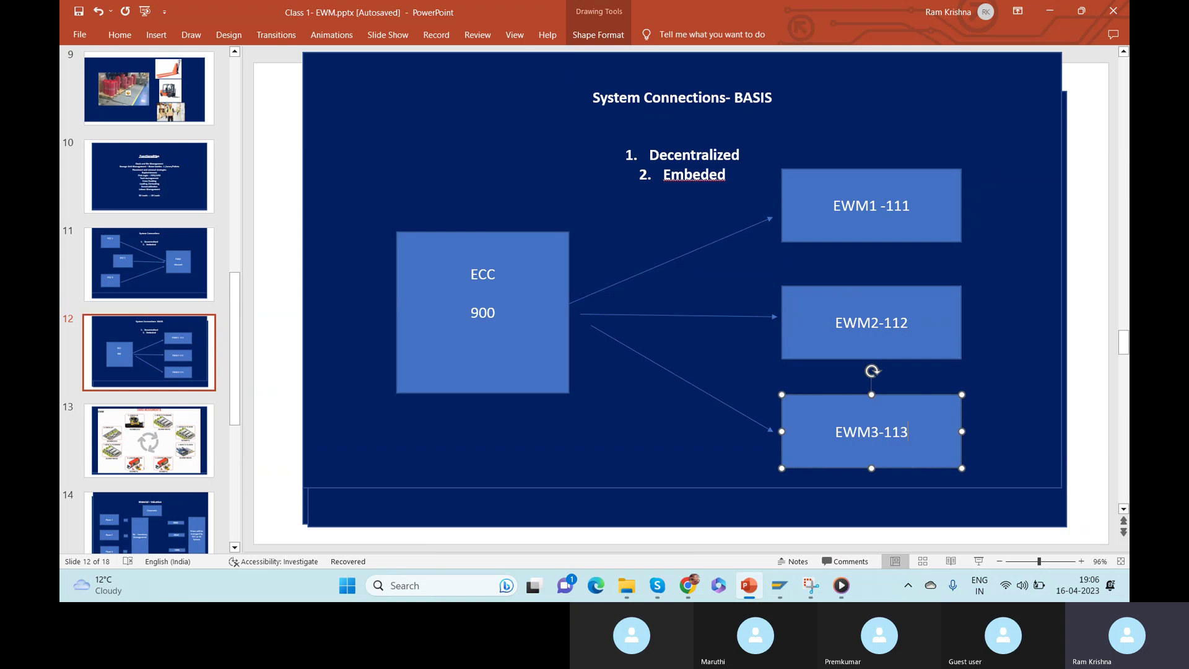
# Switch to the ECC logon screen, point out the user and password fields, and highlight the client number.
pyautogui.hotkey('alt', 'Tab')
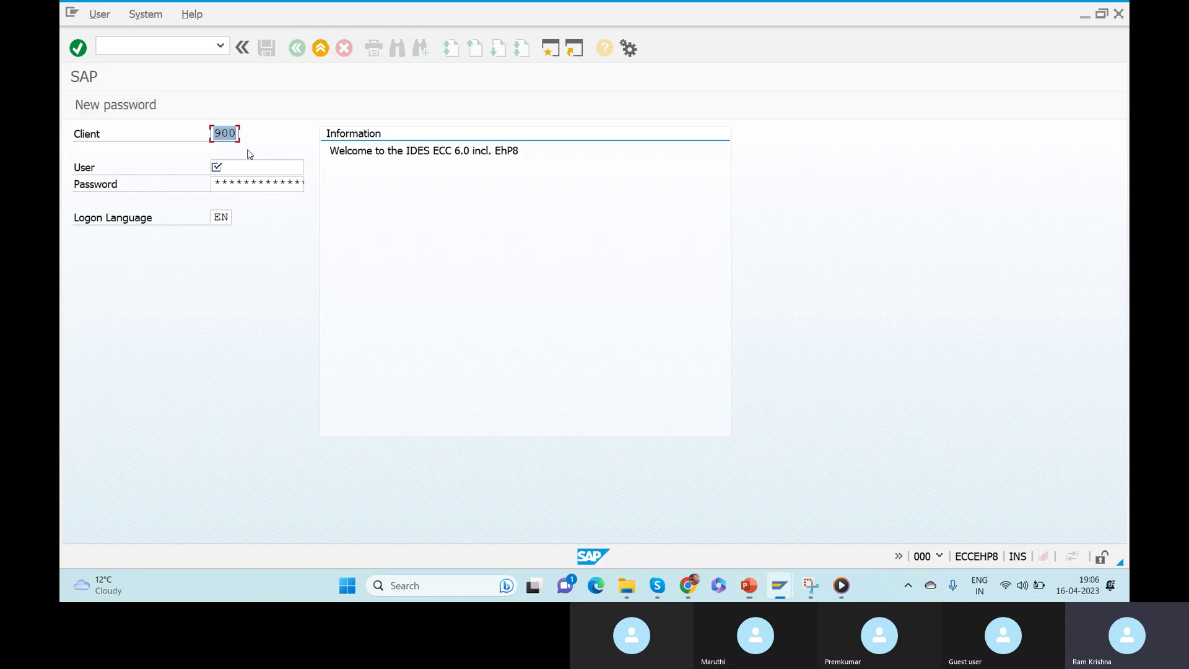
pyautogui.click(231, 168)
pyautogui.click(229, 187)
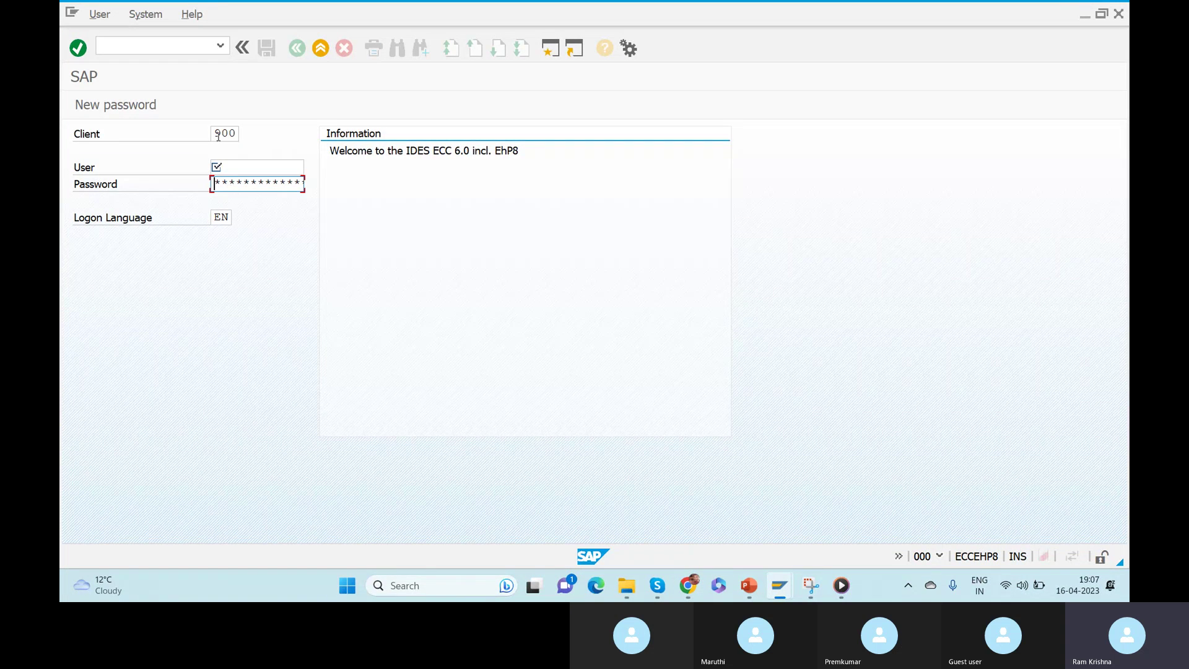
pyautogui.moveTo(216, 136); pyautogui.dragTo(287, 139)
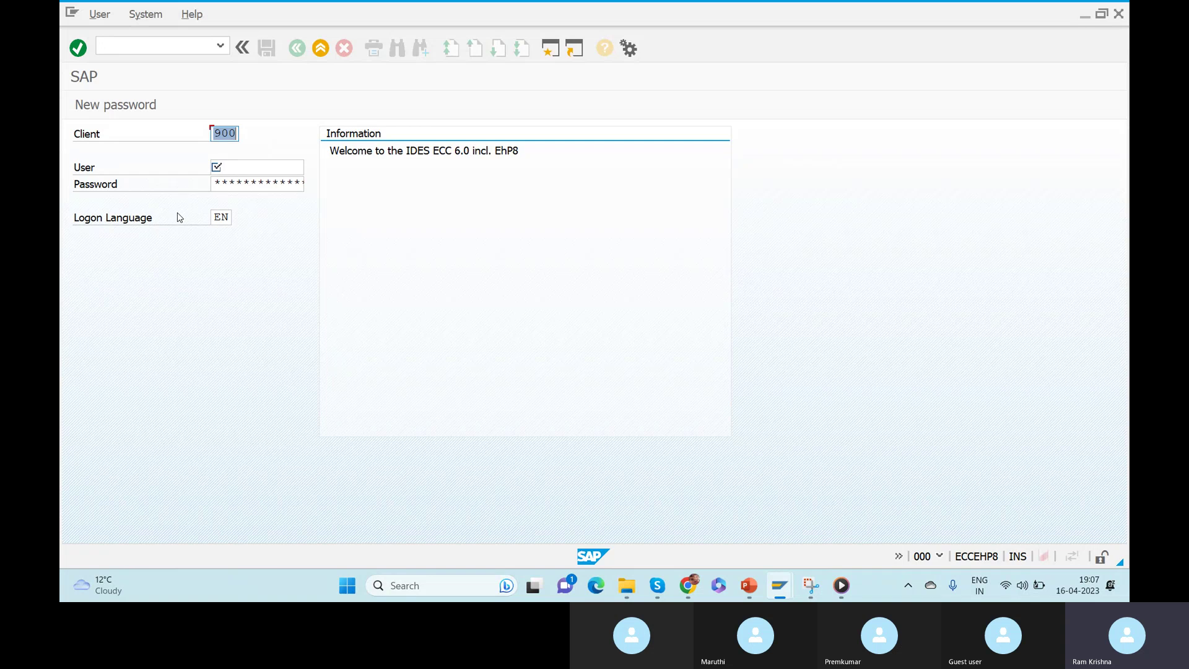
# Compare the SAP Logon connection list with the ECC logon screen and return to the System Connections- BASIS slide.
pyautogui.hotkey('alt', 'Tab')
pyautogui.hotkey('alt', 'Tab')
pyautogui.hotkey('alt', 'Tab')
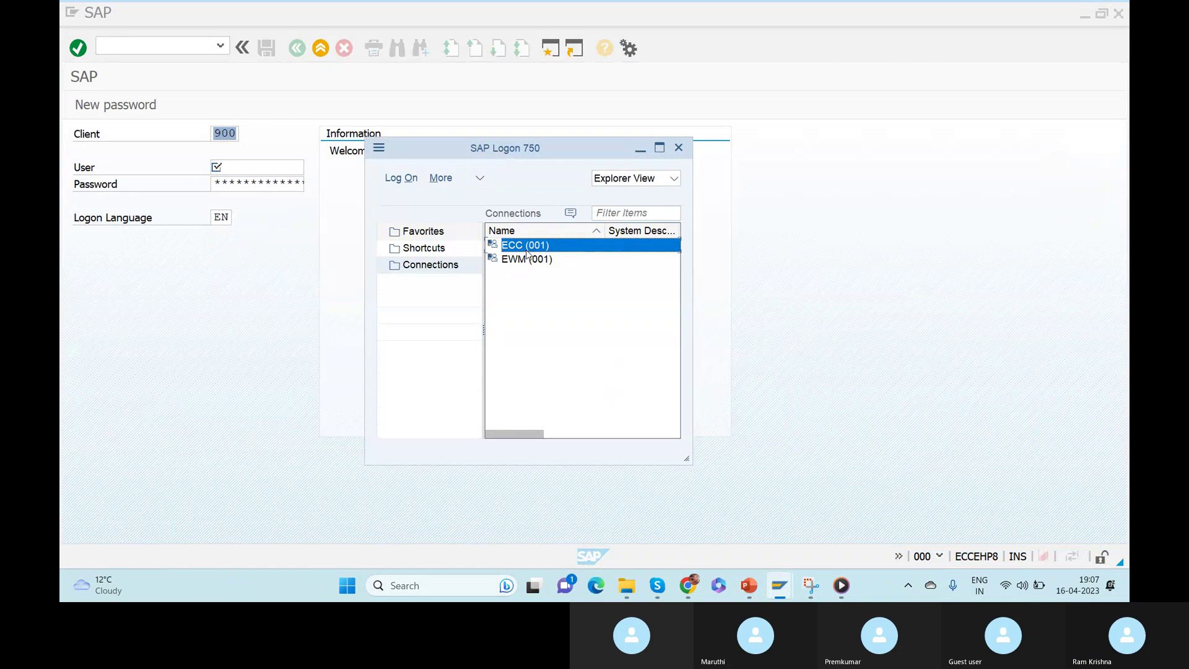
pyautogui.hotkey('alt', 'Tab')
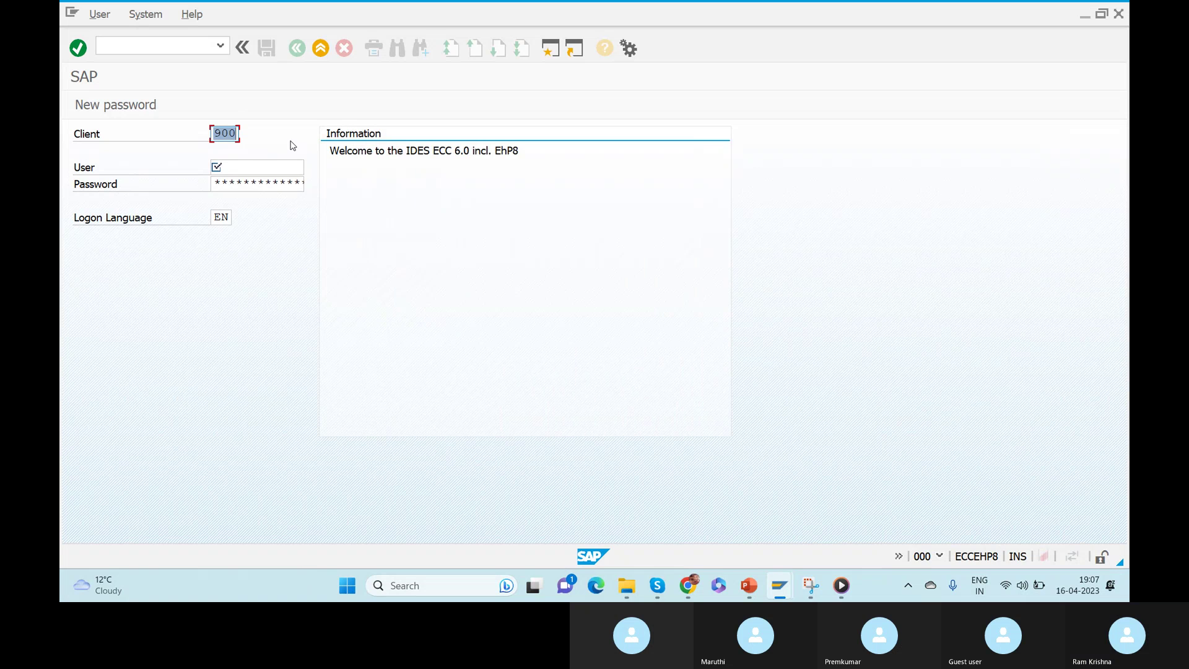
pyautogui.hotkey('alt', 'Tab')
pyautogui.press('Tab')
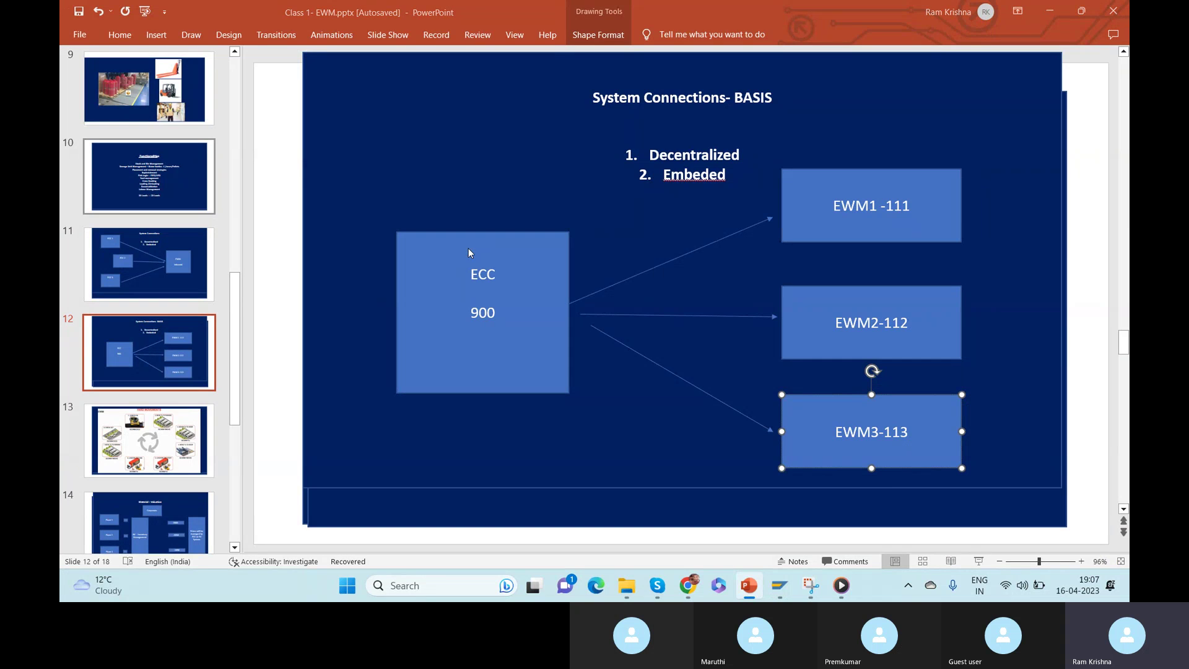
# Open the EWM (001) logon screen from SAP Logon, highlight its client number and place the cursor in the user field.
pyautogui.hotkey('alt', 'Tab')
pyautogui.hotkey('alt', 'Tab')
pyautogui.press('Tab')
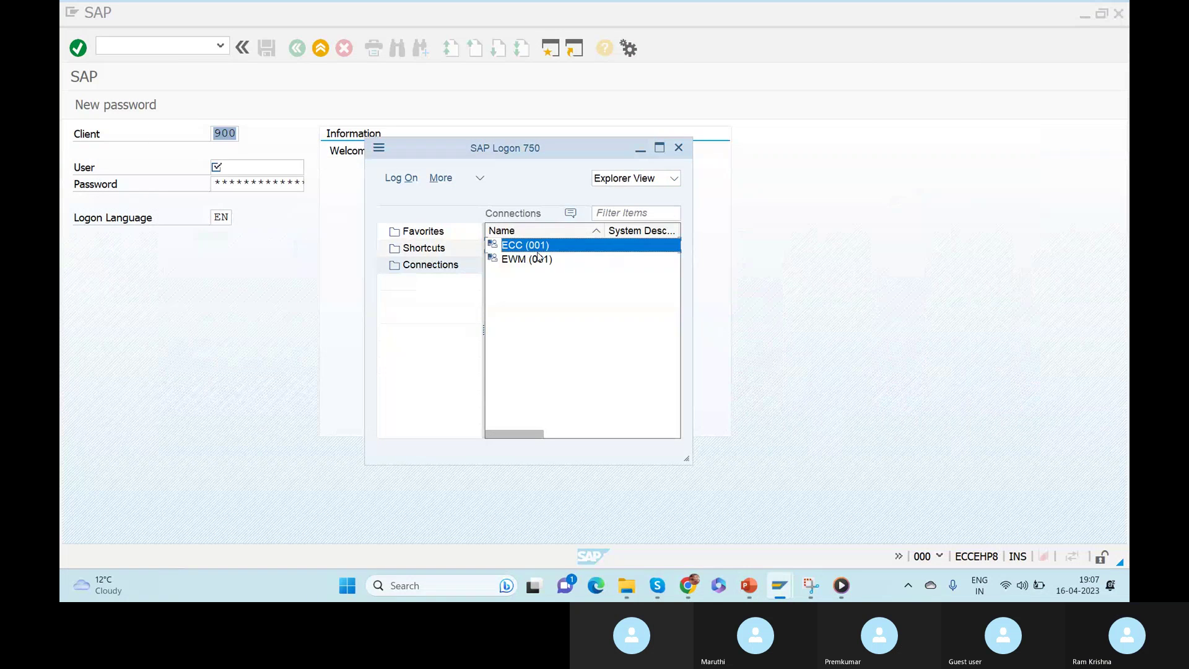
pyautogui.click(524, 258)
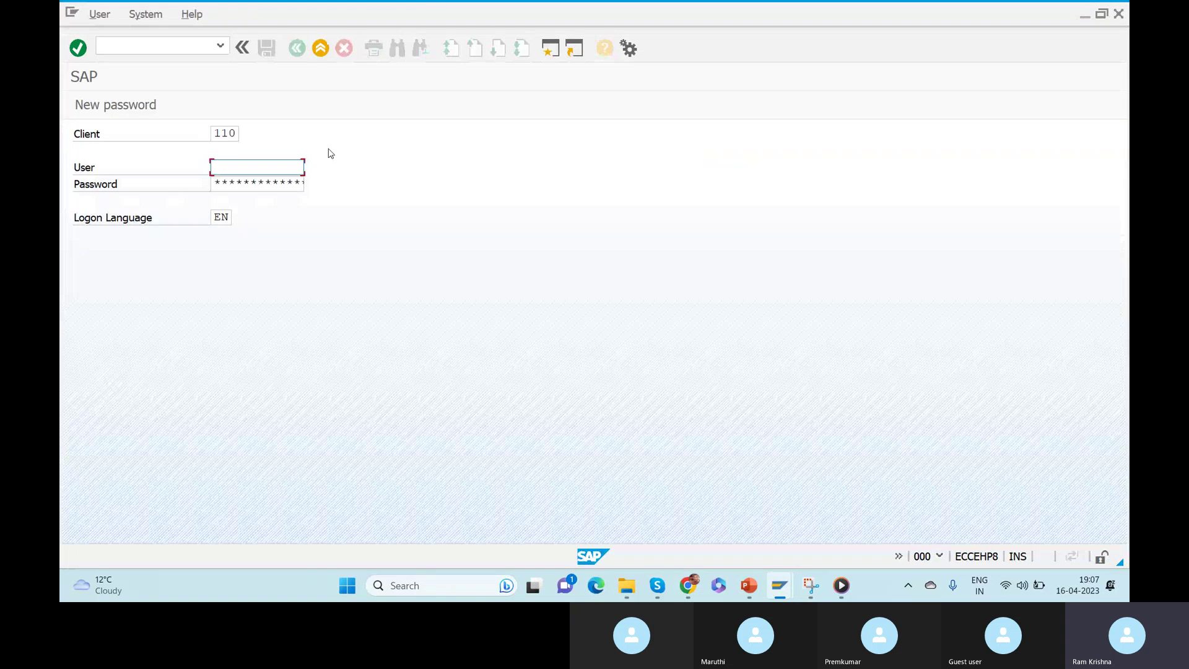
pyautogui.click(215, 134)
pyautogui.moveTo(215, 135); pyautogui.dragTo(311, 149)
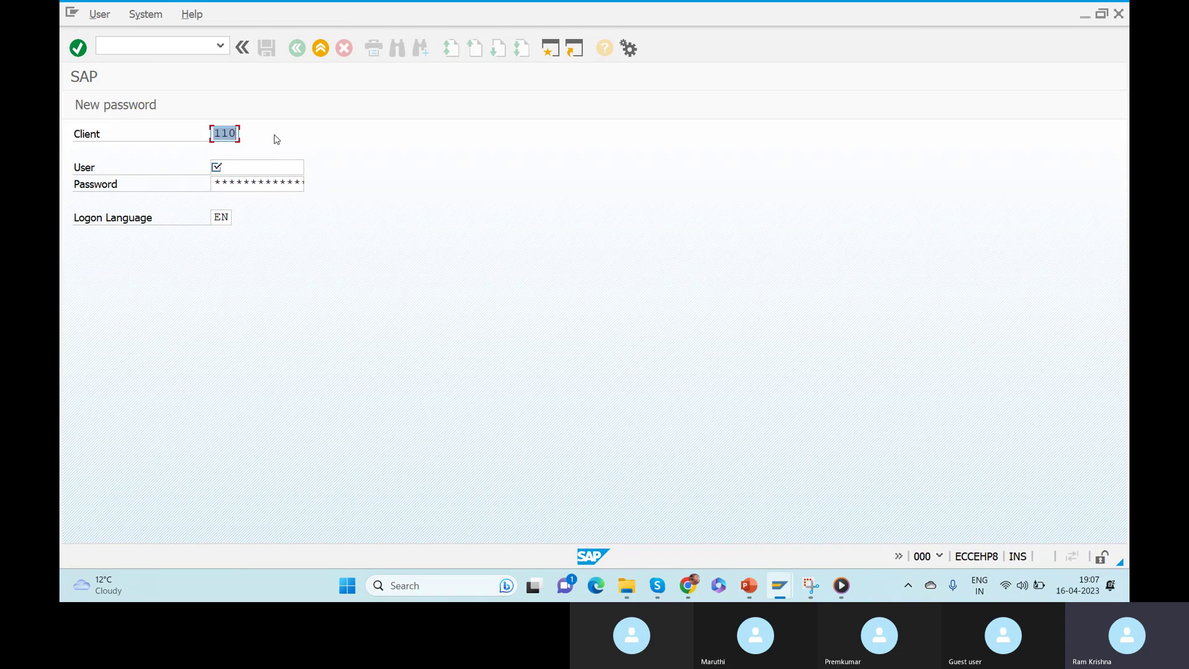
pyautogui.click(214, 134)
pyautogui.doubleClick(214, 133)
pyautogui.click(226, 167)
# Return to the System Connections- BASIS slide in PowerPoint and swap the positions of the EWM2-112 and EWM3-113 boxes.
pyautogui.hotkey('alt', 'Tab')
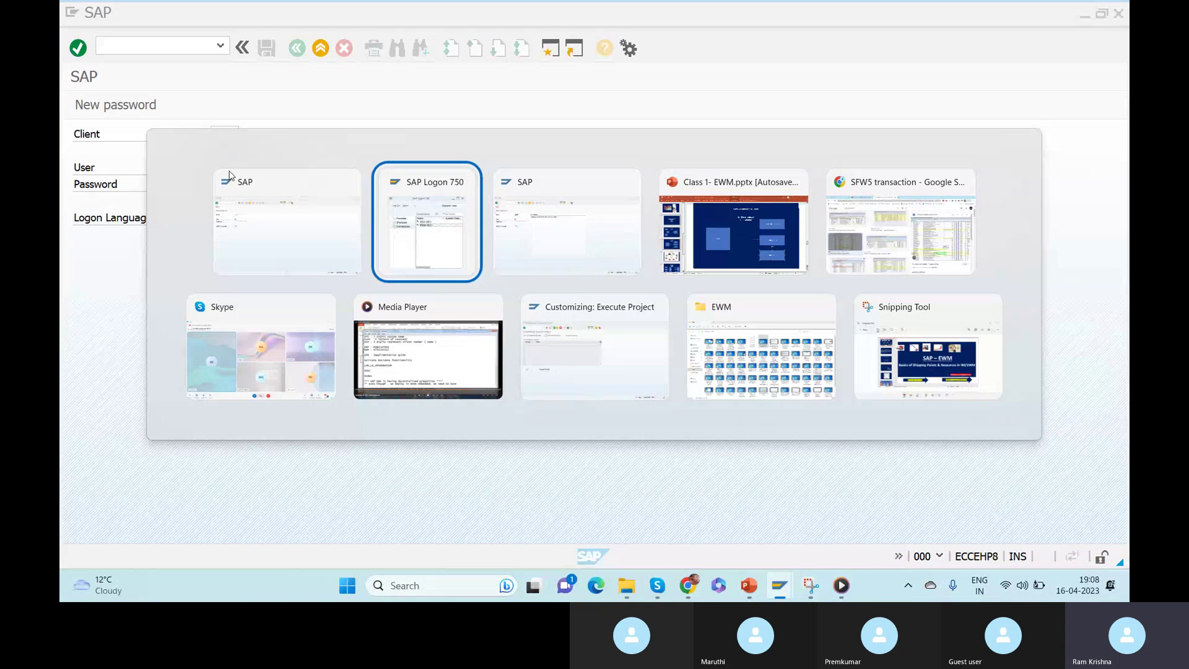
pyautogui.hotkey('alt', 'Tab')
pyautogui.hotkey('alt', 'Tab')
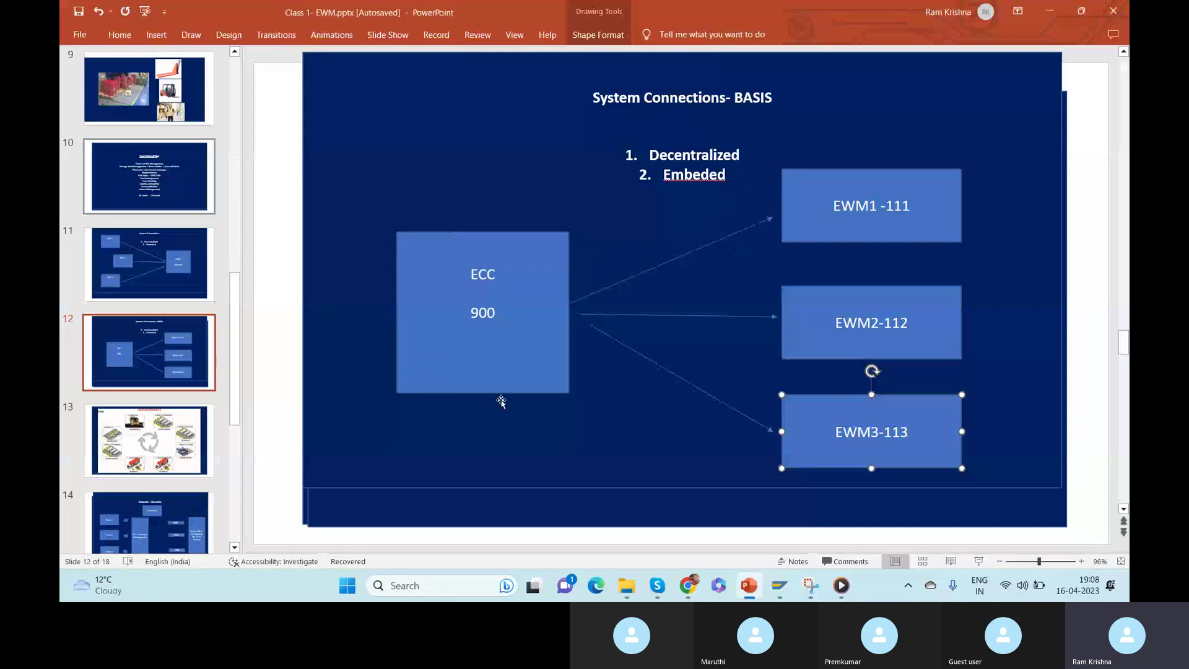
pyautogui.click(459, 276)
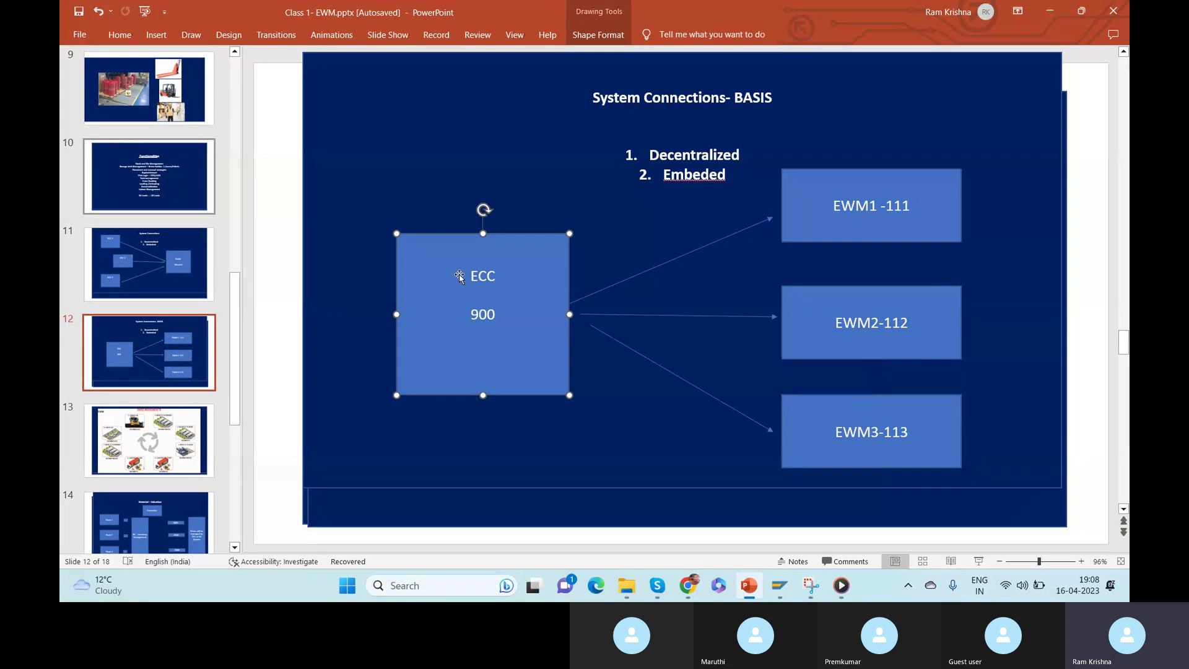
pyautogui.click(847, 192)
pyautogui.moveTo(822, 318); pyautogui.dragTo(835, 442)
pyautogui.click(836, 444)
pyautogui.moveTo(806, 417); pyautogui.dragTo(810, 306)
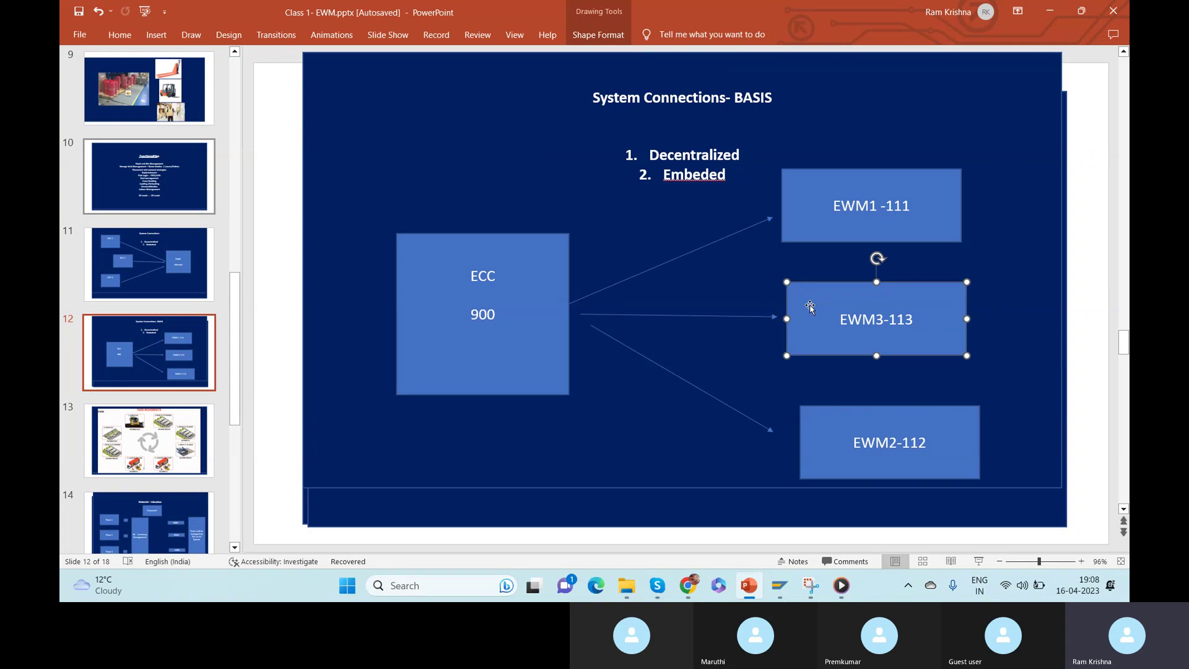
pyautogui.click(753, 276)
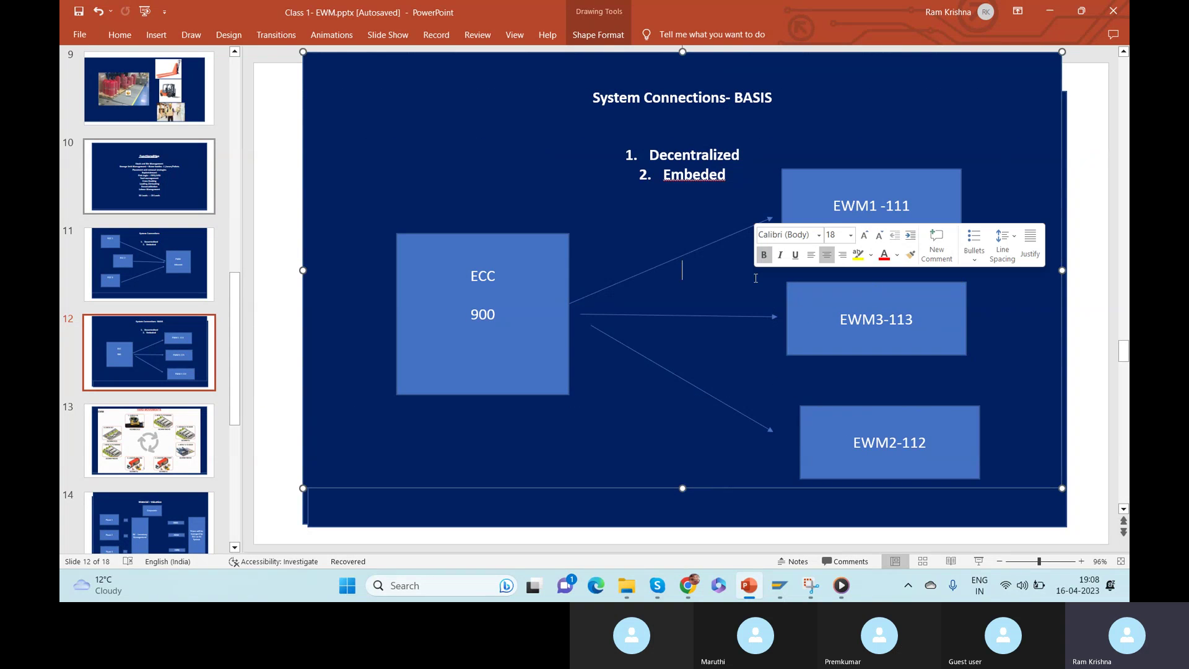